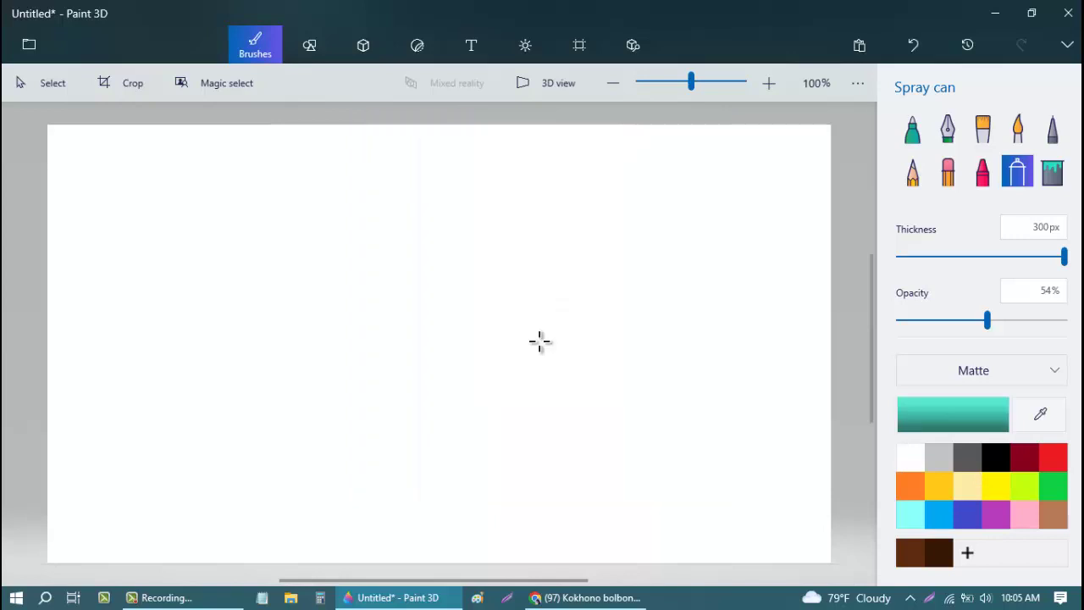
Step: Spray the whole canvas turquoise, and shade its upper and left areas and lower edge with a darker teal
mouse_move(93, 177)
left_mouse_down()
mouse_move(169, 165)
mouse_move(110, 229)
mouse_move(593, 169)
mouse_move(762, 178)
mouse_move(694, 220)
mouse_move(644, 313)
mouse_move(728, 390)
mouse_move(474, 482)
mouse_move(127, 475)
mouse_move(170, 525)
mouse_move(763, 533)
mouse_move(508, 288)
mouse_move(322, 297)
mouse_move(237, 356)
mouse_move(288, 416)
left_mouse_up()
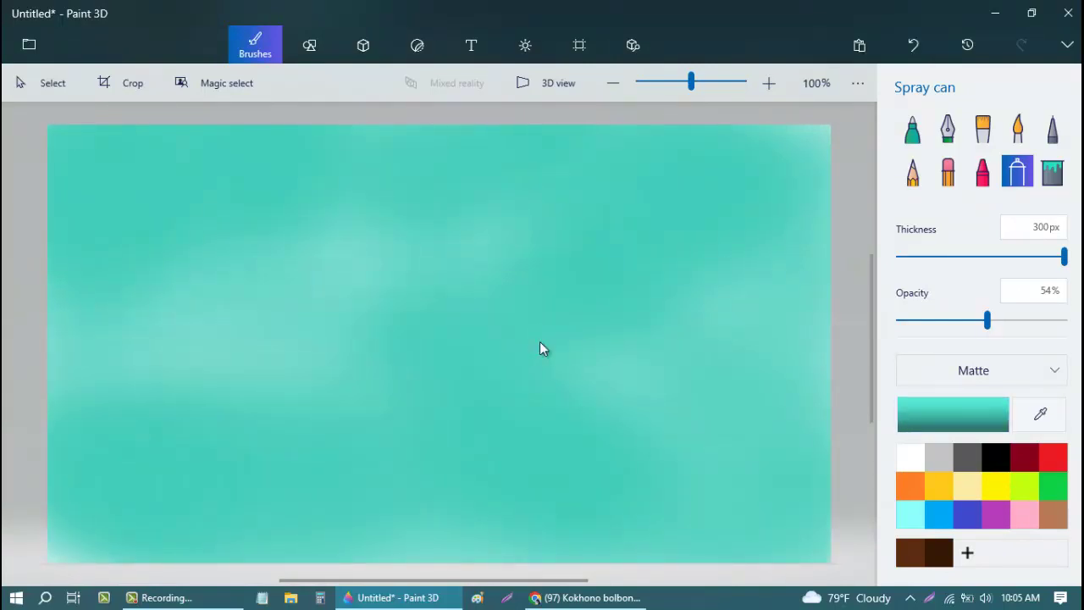
left_click(953, 414)
left_click(580, 267)
left_click(459, 460)
mouse_move(559, 221)
left_mouse_down()
mouse_move(110, 365)
mouse_move(805, 152)
mouse_move(84, 406)
mouse_move(339, 356)
left_mouse_up()
left_click_drag(85, 441, 237, 542)
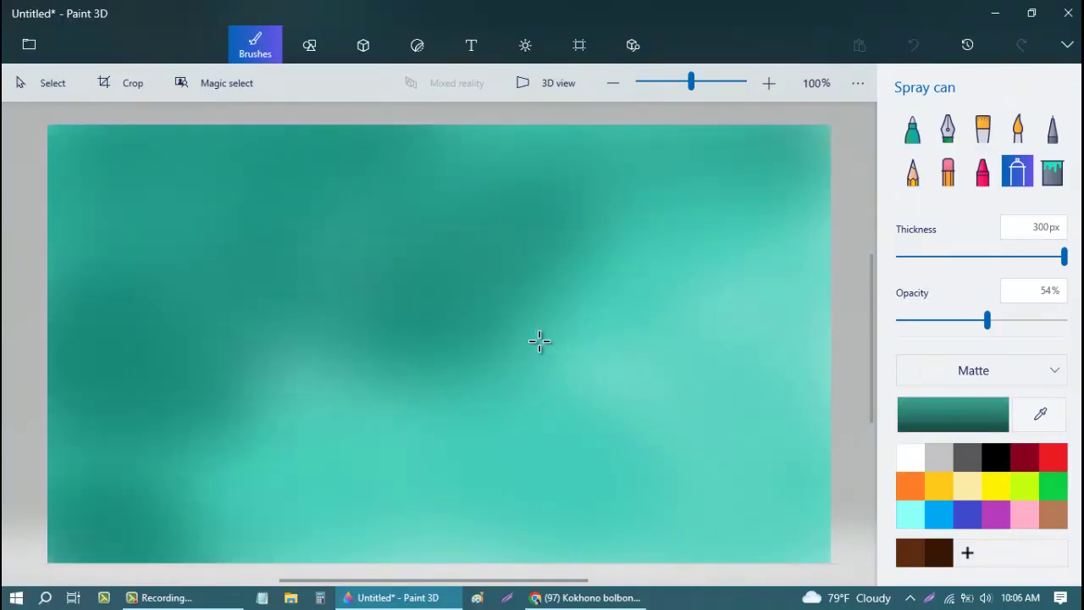
left_click_drag(576, 508, 804, 534)
mouse_move(170, 440)
left_mouse_down()
mouse_move(339, 542)
mouse_move(610, 542)
left_mouse_up()
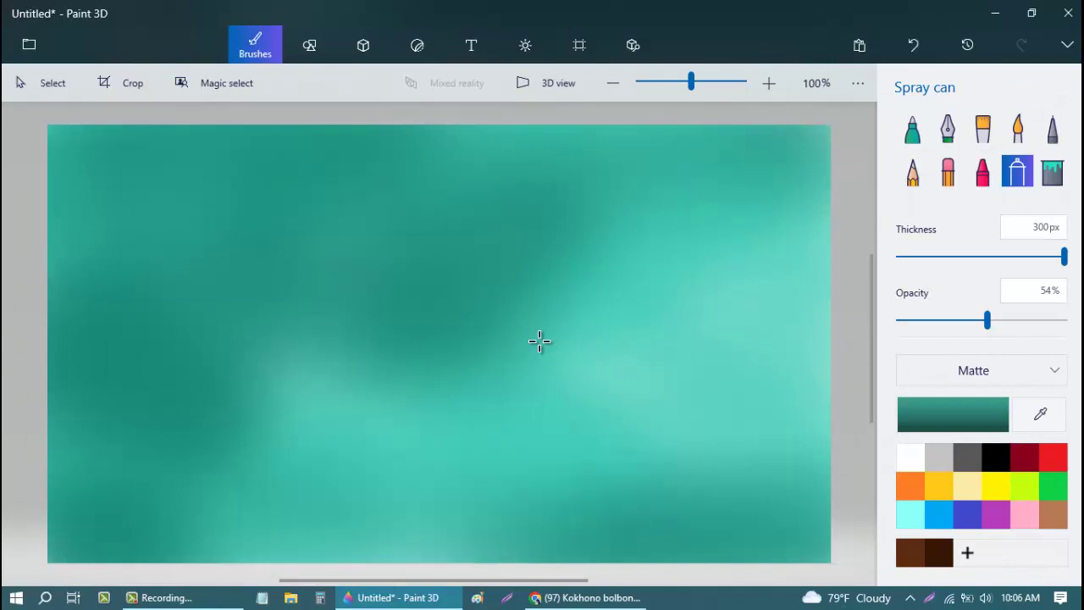
Step: Set the spray colour to very dark teal 022620 and darken the canvas's upper left corner, top edge, left side and lower edge
left_click(953, 415)
left_click(600, 344)
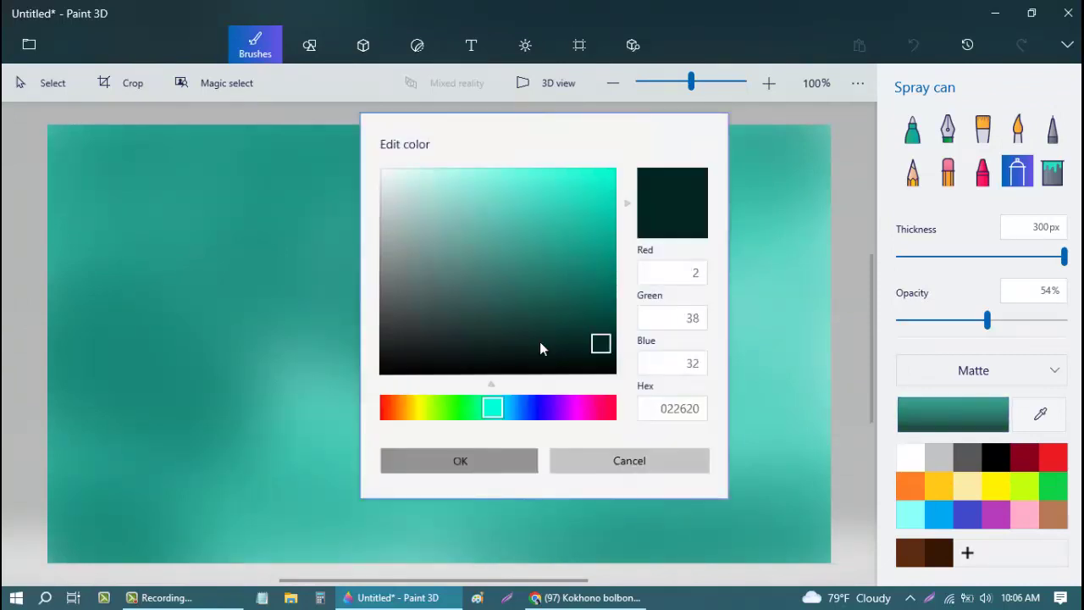
left_click(460, 460)
left_click_drag(111, 170, 441, 169)
left_click_drag(136, 211, 85, 288)
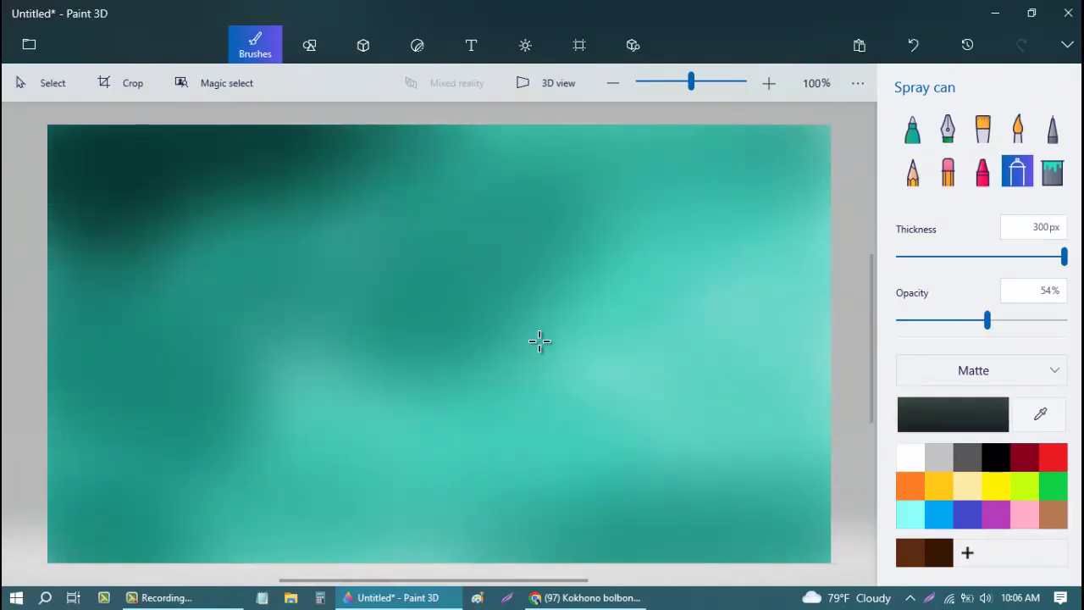
left_click_drag(339, 173, 813, 173)
left_click_drag(424, 212, 177, 220)
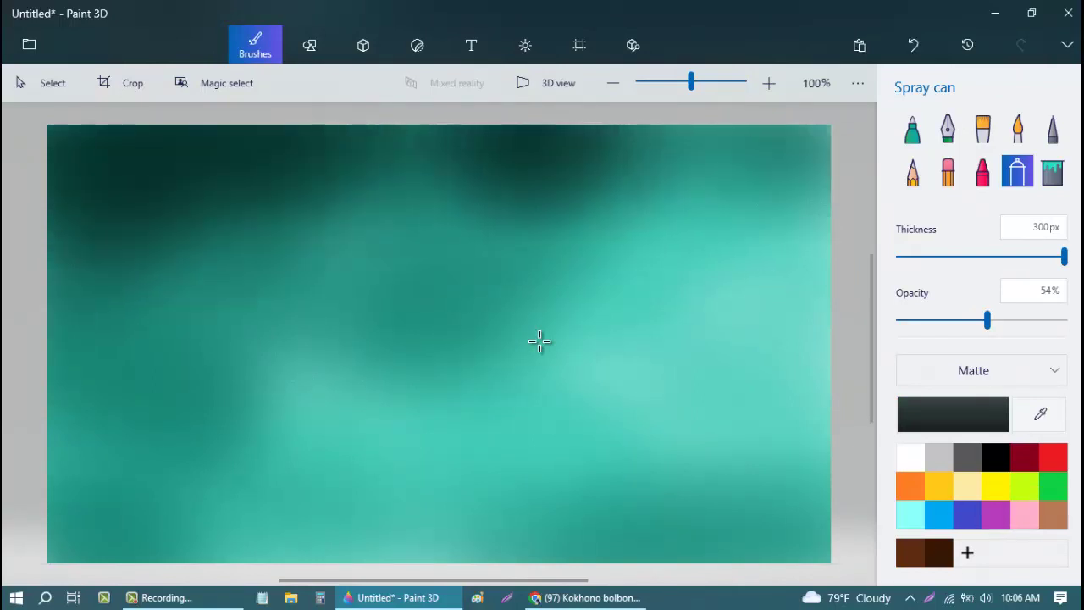
left_click_drag(407, 195, 135, 246)
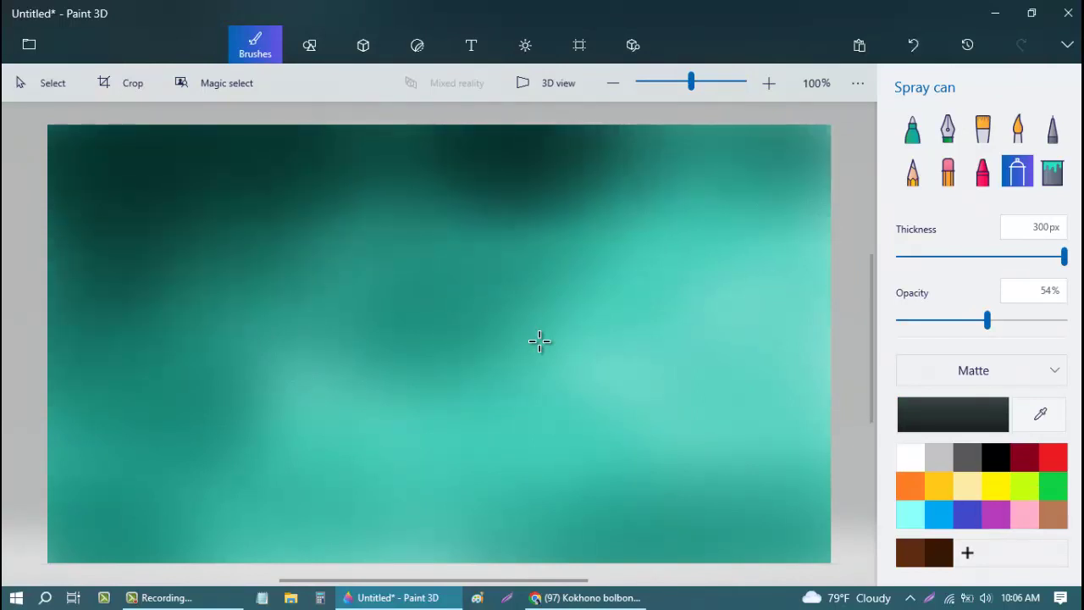
mouse_move(127, 330)
left_mouse_down()
mouse_move(127, 508)
mouse_move(339, 508)
mouse_move(406, 475)
mouse_move(813, 483)
left_mouse_up()
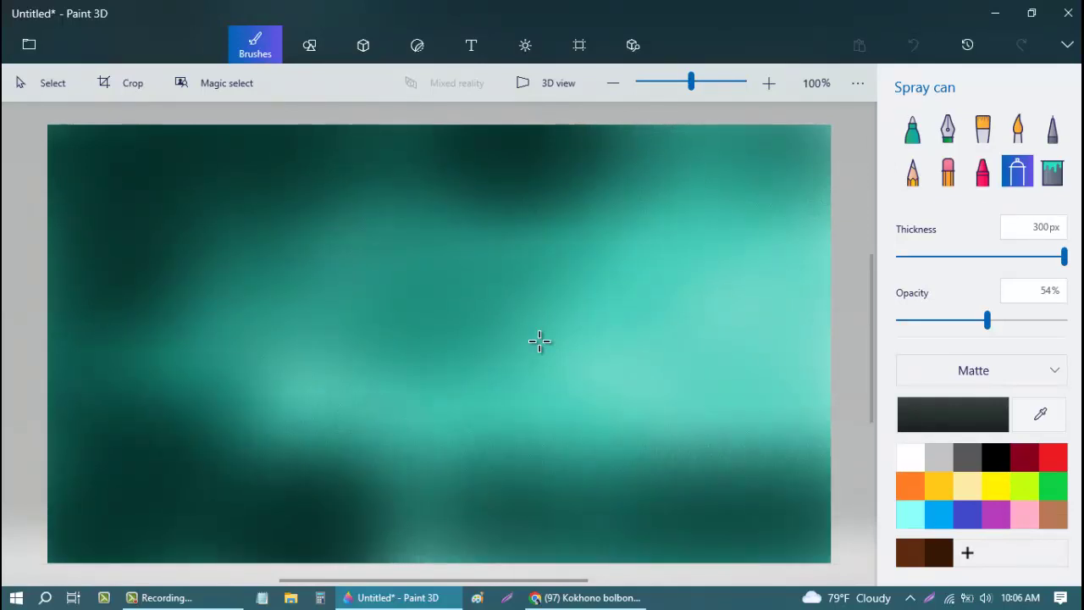
mouse_move(373, 475)
left_mouse_down()
mouse_move(288, 508)
mouse_move(567, 508)
left_mouse_up()
Step: Choose a medium teal spray colour and blend it across the middle of the canvas between the dark edges
left_click(953, 414)
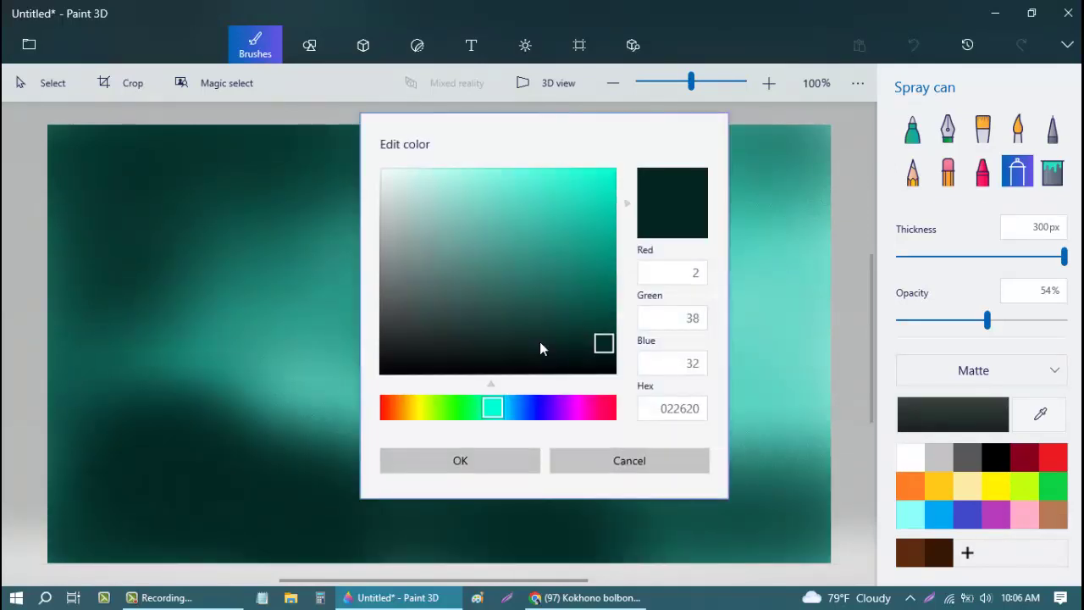
left_click(590, 234)
left_click(460, 460)
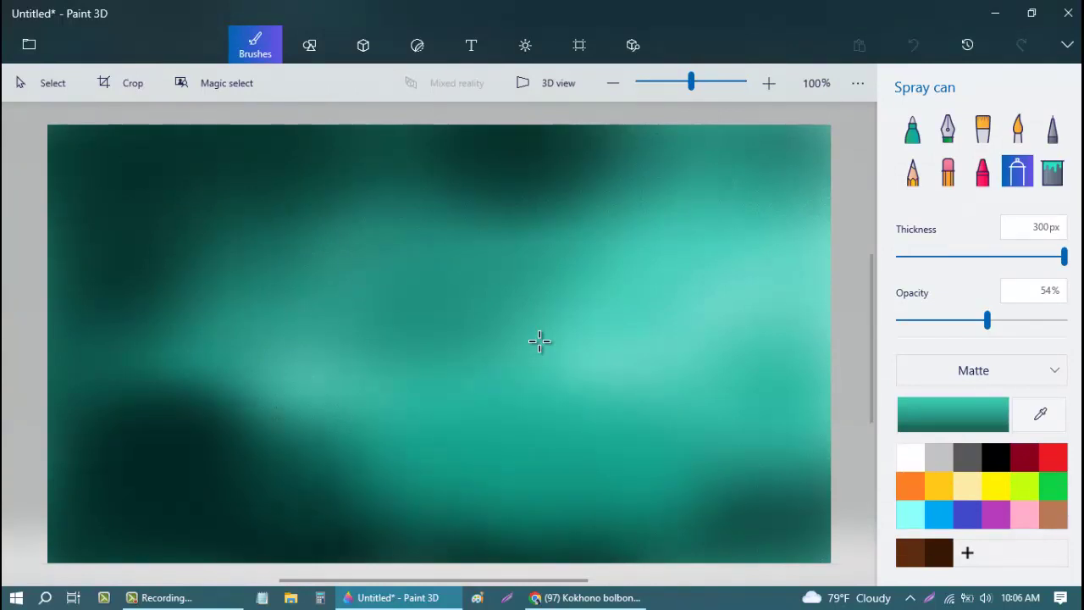
mouse_move(364, 398)
left_mouse_down()
mouse_move(153, 407)
mouse_move(381, 169)
mouse_move(678, 322)
left_mouse_up()
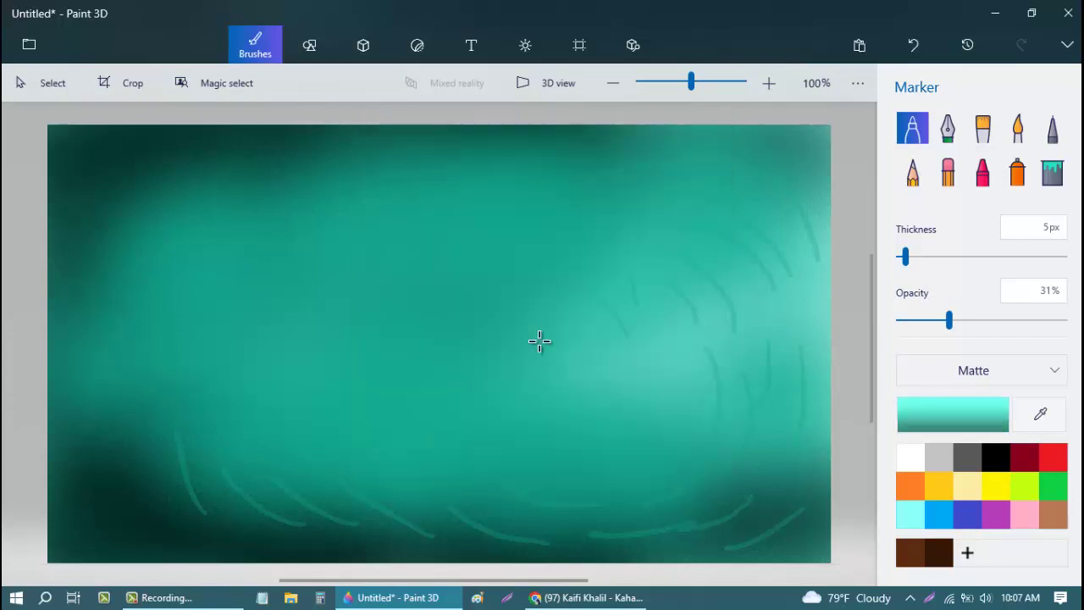
Step: Draw curved light turquoise marker strokes as water ripples around the left and centre of the painting
left_click_drag(361, 391, 415, 464)
left_click_drag(320, 345, 339, 434)
left_click_drag(275, 348, 291, 439)
left_click_drag(259, 288, 245, 448)
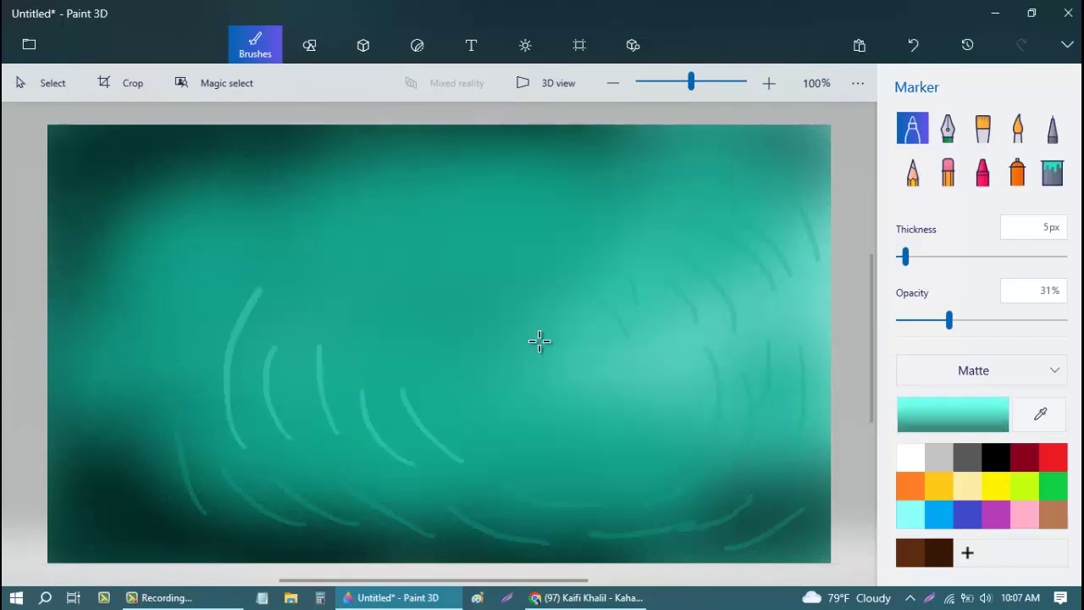
left_click_drag(237, 269, 188, 372)
left_click_drag(303, 286, 443, 175)
left_click_drag(399, 258, 561, 188)
left_click_drag(366, 290, 414, 339)
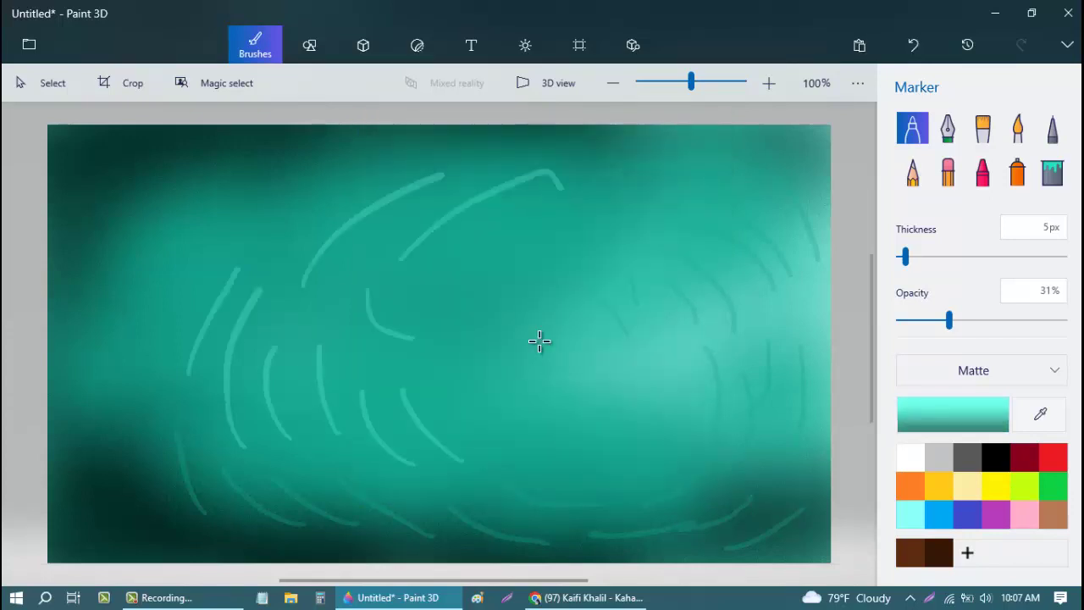
left_click_drag(344, 311, 527, 409)
mouse_move(460, 375)
left_mouse_down()
mouse_move(461, 401)
mouse_move(555, 466)
left_mouse_up()
left_click_drag(542, 429, 663, 461)
left_click_drag(500, 290, 582, 254)
left_click_drag(452, 284, 549, 226)
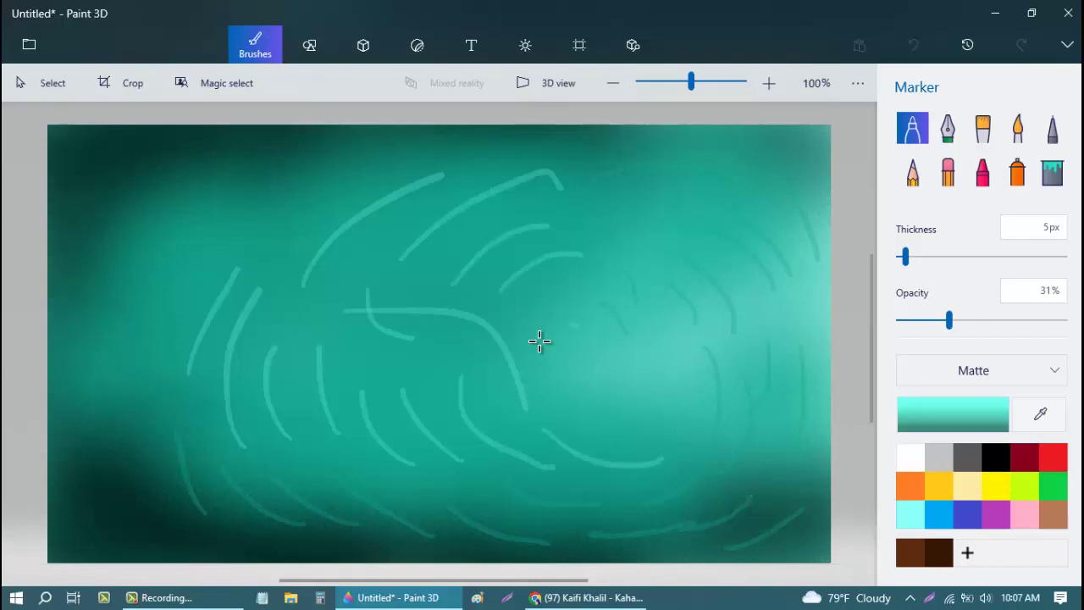
left_click_drag(580, 342, 581, 390)
left_click_drag(669, 387, 635, 430)
left_click_drag(559, 341, 597, 450)
left_click_drag(456, 291, 422, 420)
left_click_drag(388, 303, 357, 382)
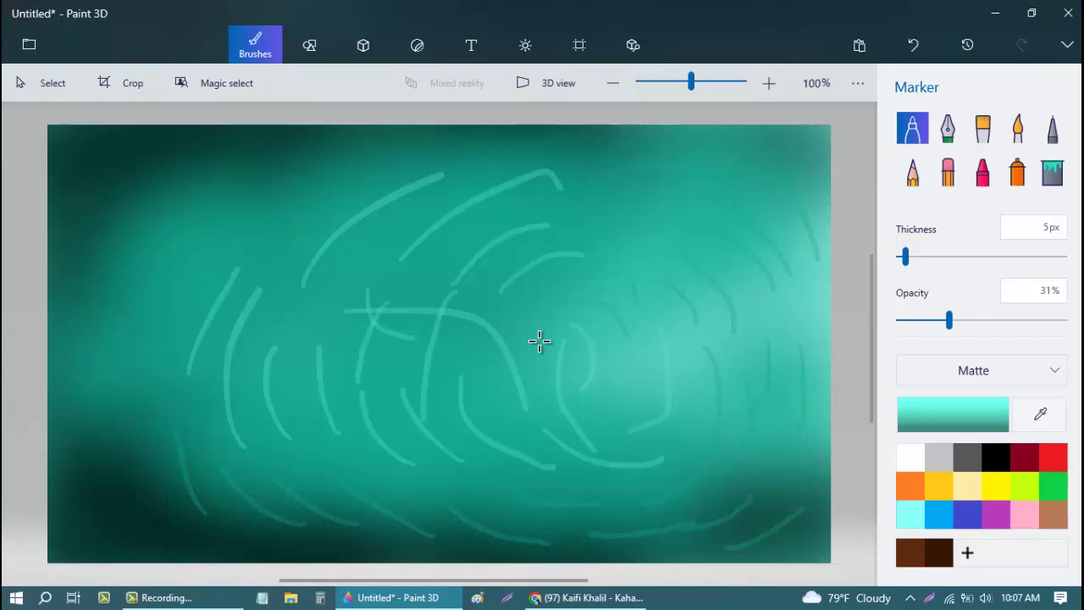
left_click_drag(344, 271, 313, 315)
left_click_drag(373, 459, 442, 516)
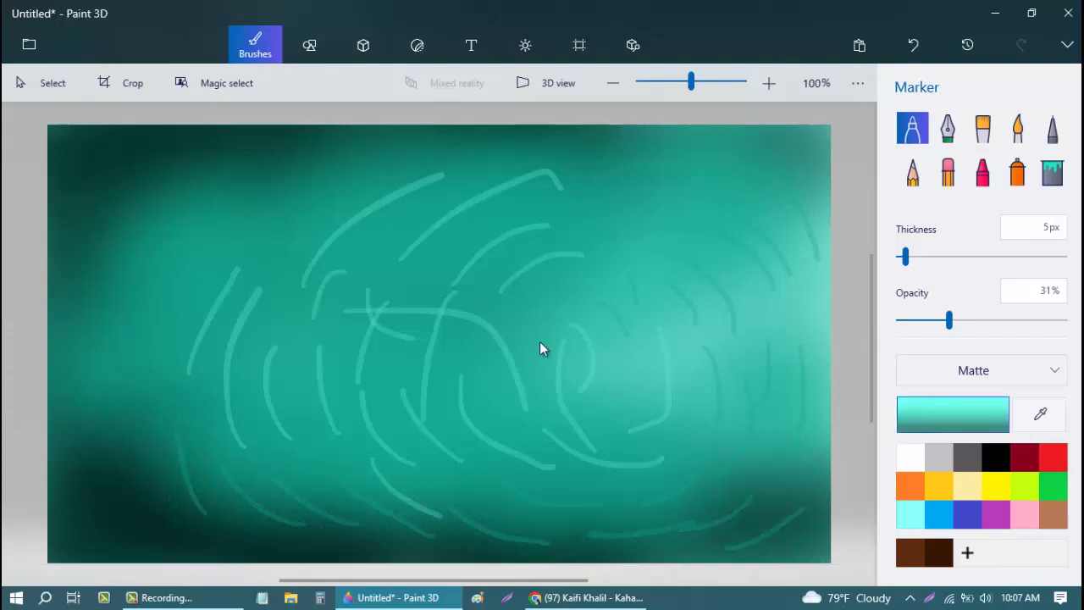
Step: Choose a dark teal marker colour and add curved ripple strokes among the light ones across the whole painting
left_click(953, 415)
left_click_drag(526, 181, 594, 276)
left_click(460, 460)
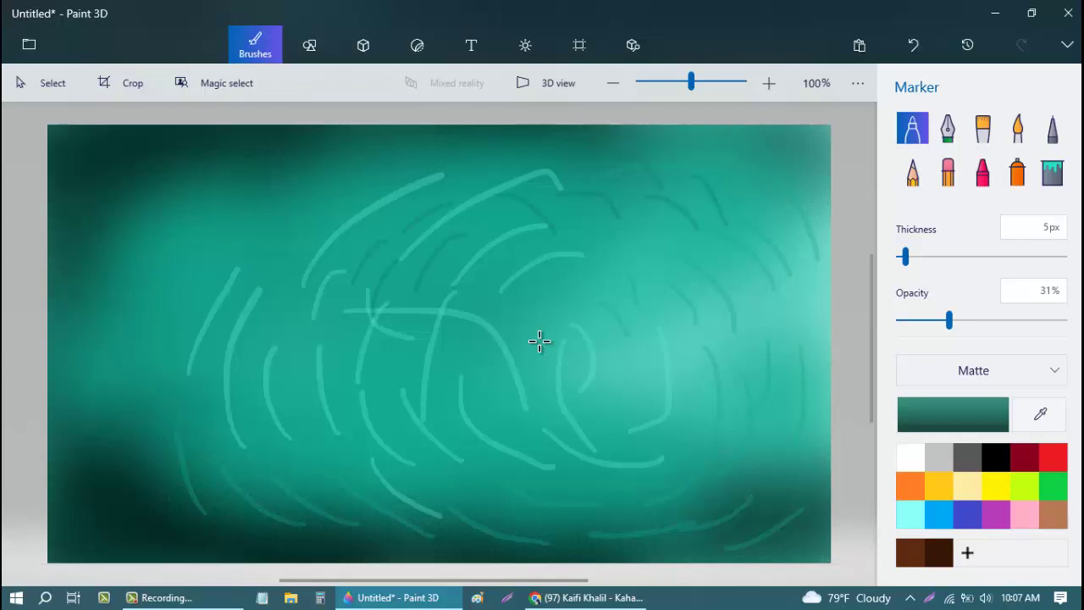
left_click_drag(403, 332, 402, 404)
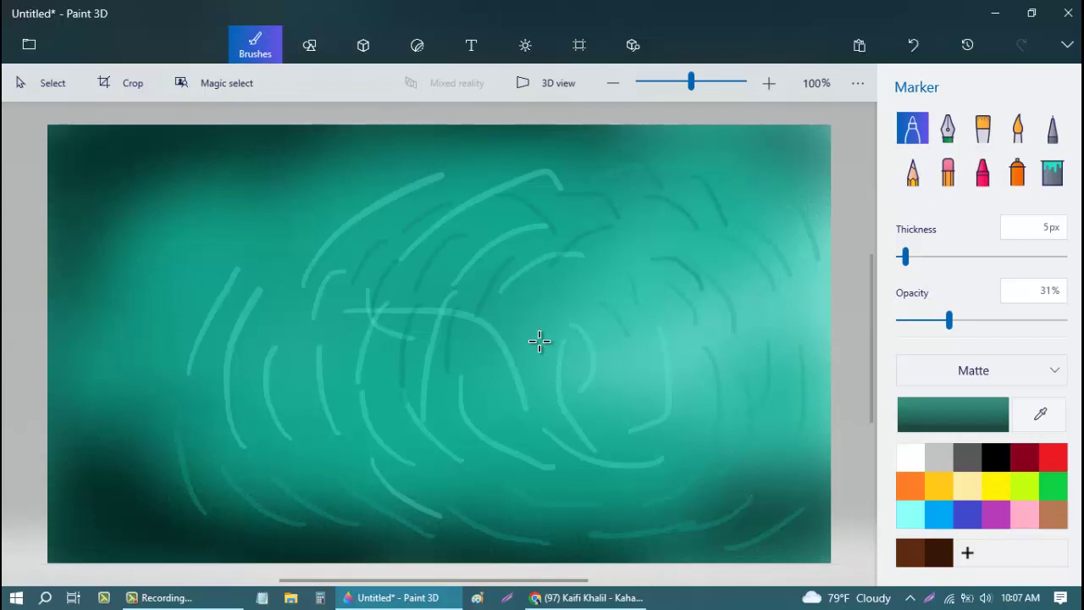
left_click_drag(349, 336, 363, 381)
left_click_drag(305, 320, 302, 378)
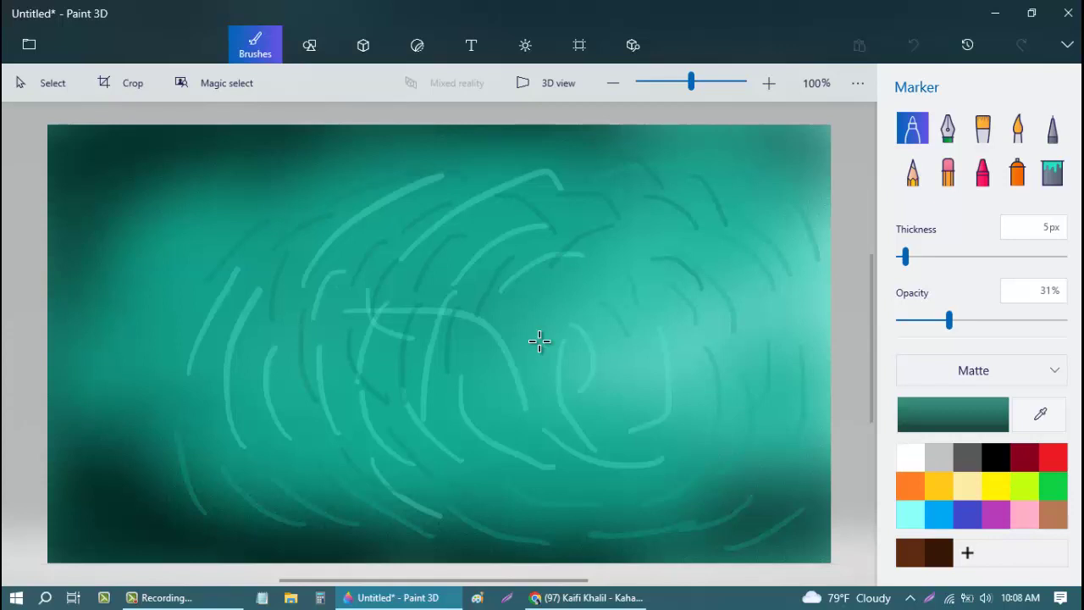
left_click_drag(488, 412, 560, 439)
left_click_drag(615, 293, 635, 308)
mouse_move(639, 224)
left_mouse_down()
mouse_move(703, 230)
mouse_move(790, 324)
mouse_move(768, 374)
left_mouse_up()
left_click_drag(765, 220, 776, 240)
left_click_drag(795, 288, 815, 359)
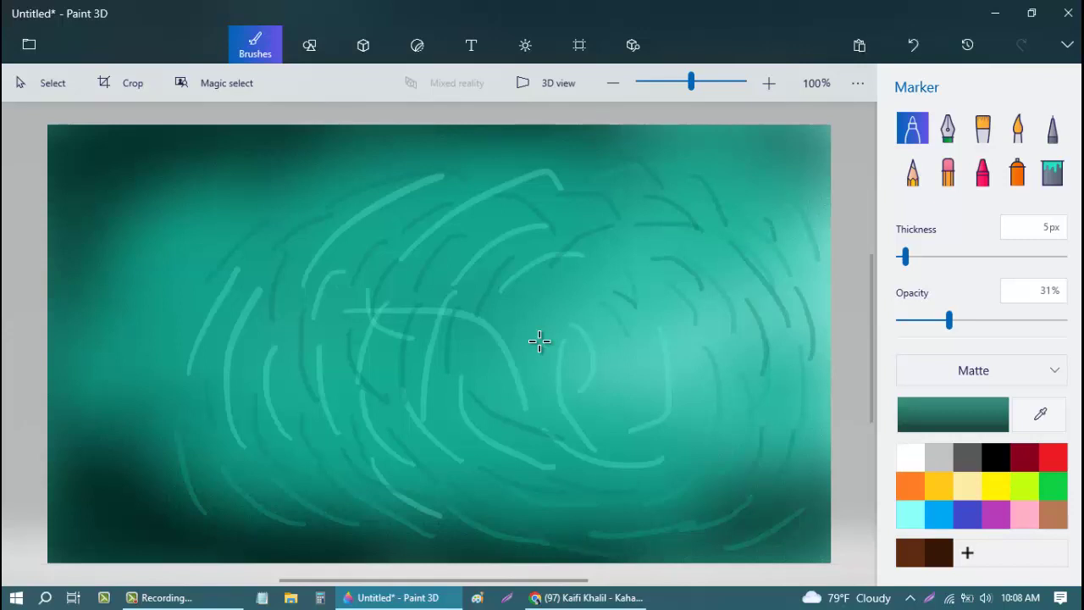
left_click_drag(597, 285, 649, 270)
left_click_drag(669, 315, 700, 418)
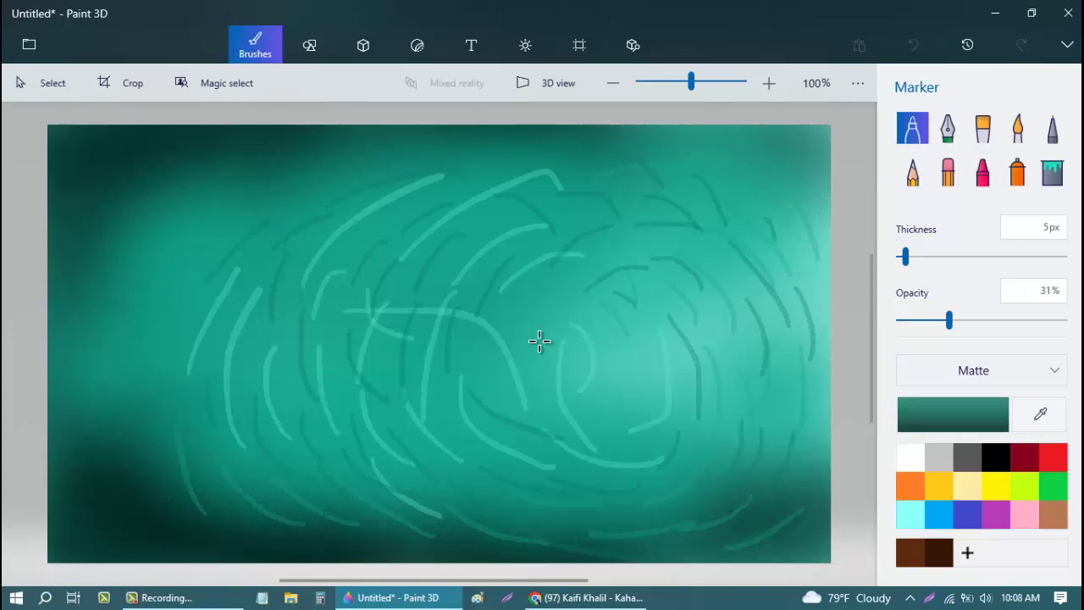
mouse_move(486, 366)
left_mouse_down()
mouse_move(487, 400)
mouse_move(452, 458)
left_mouse_up()
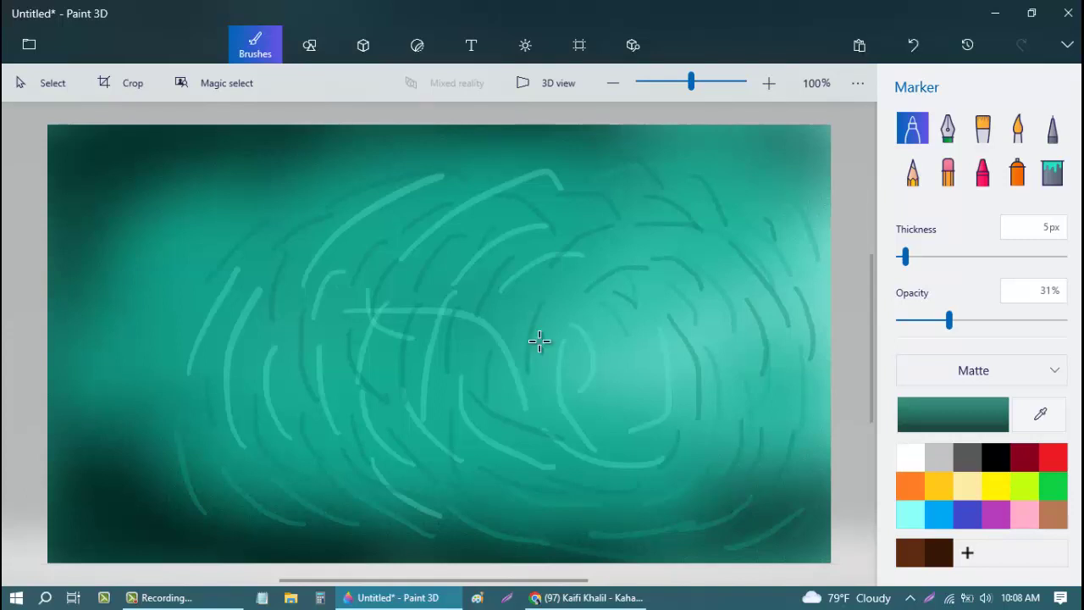
left_click_drag(564, 373, 530, 436)
left_click_drag(637, 349, 656, 408)
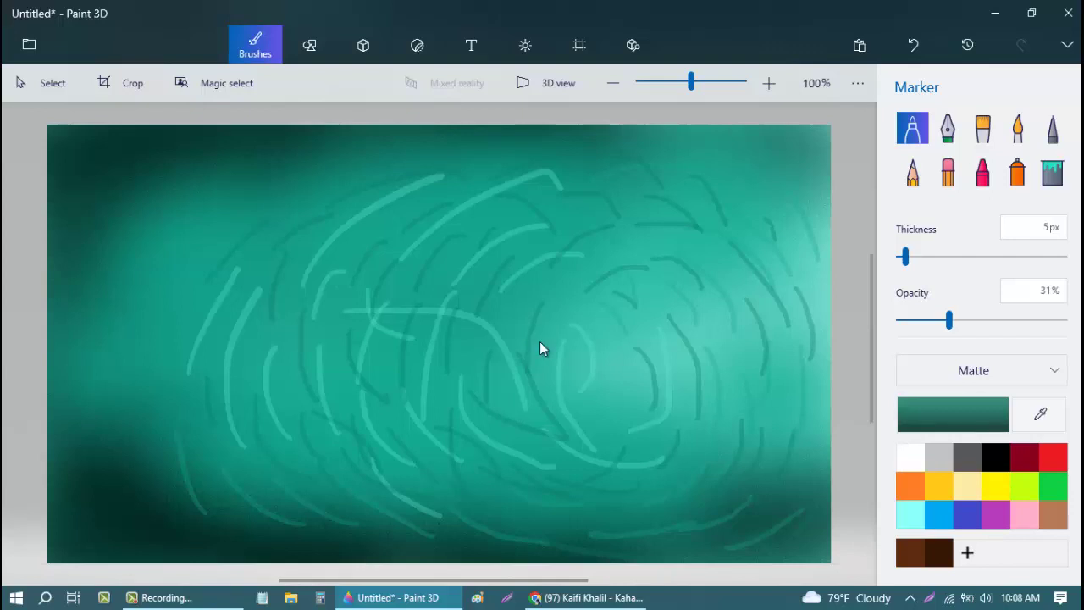
Step: Set the marker to a near-black teal at 73% opacity and draw a figure's two filled legs right of centre
left_click(953, 414)
left_click(598, 334)
left_click(460, 460)
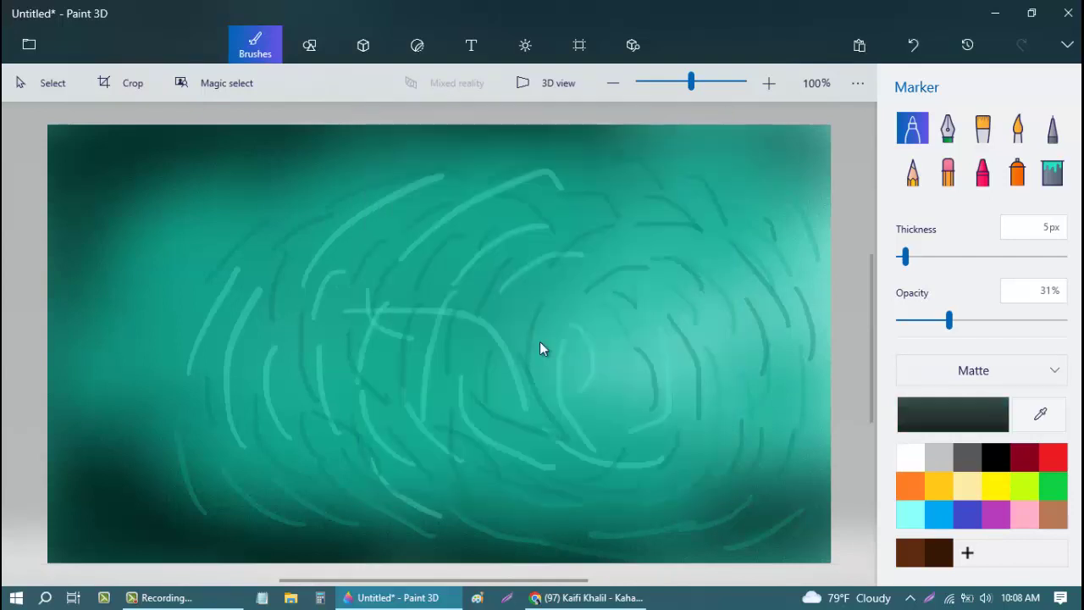
left_click(1019, 320)
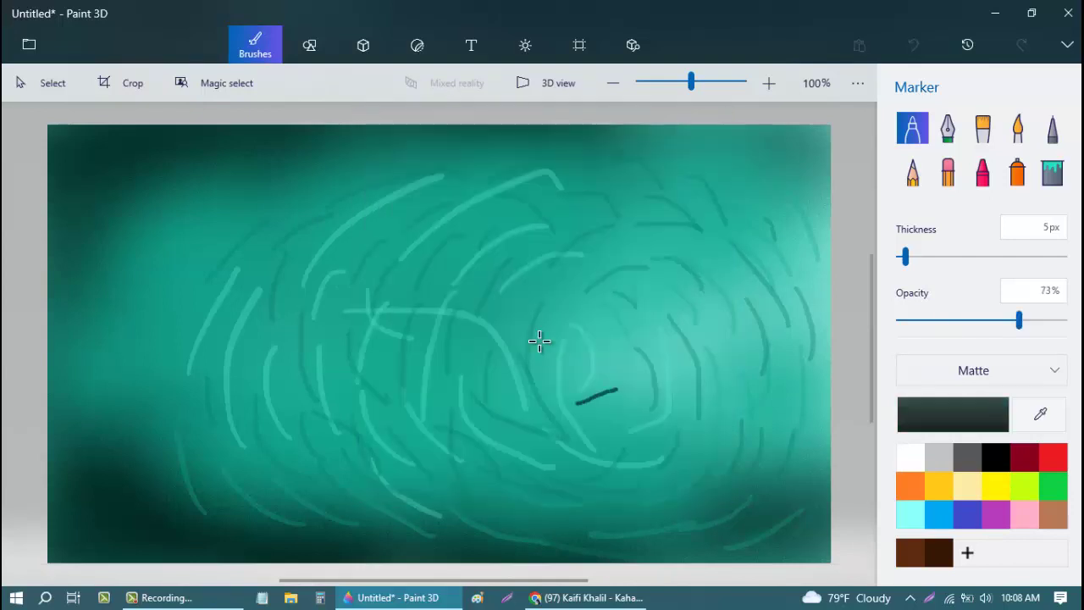
mouse_move(577, 403)
left_mouse_down()
mouse_move(599, 421)
mouse_move(631, 484)
mouse_move(603, 411)
left_mouse_up()
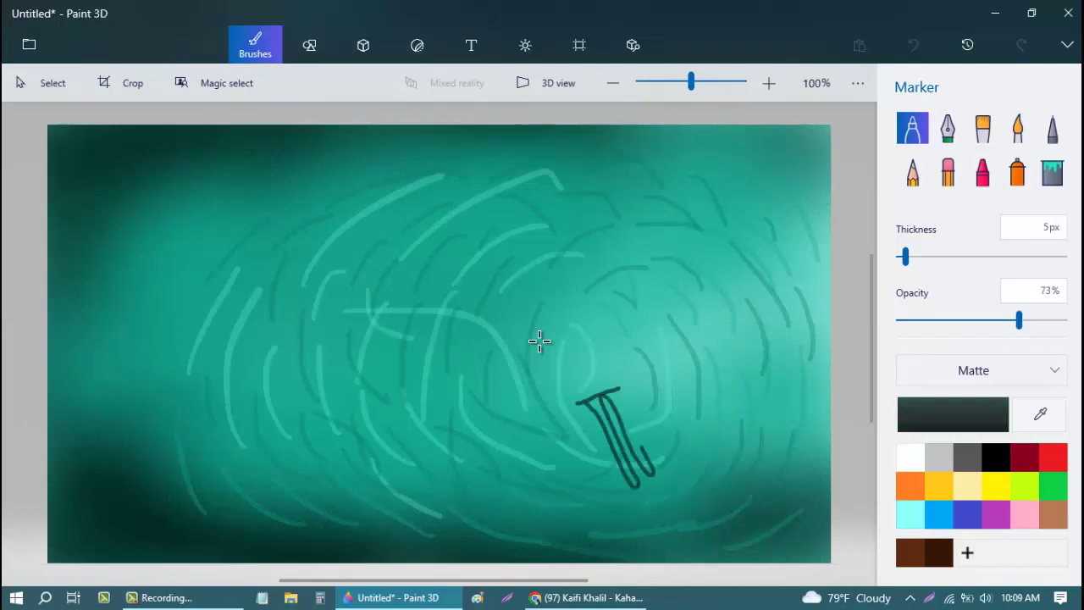
left_click_drag(621, 388, 596, 420)
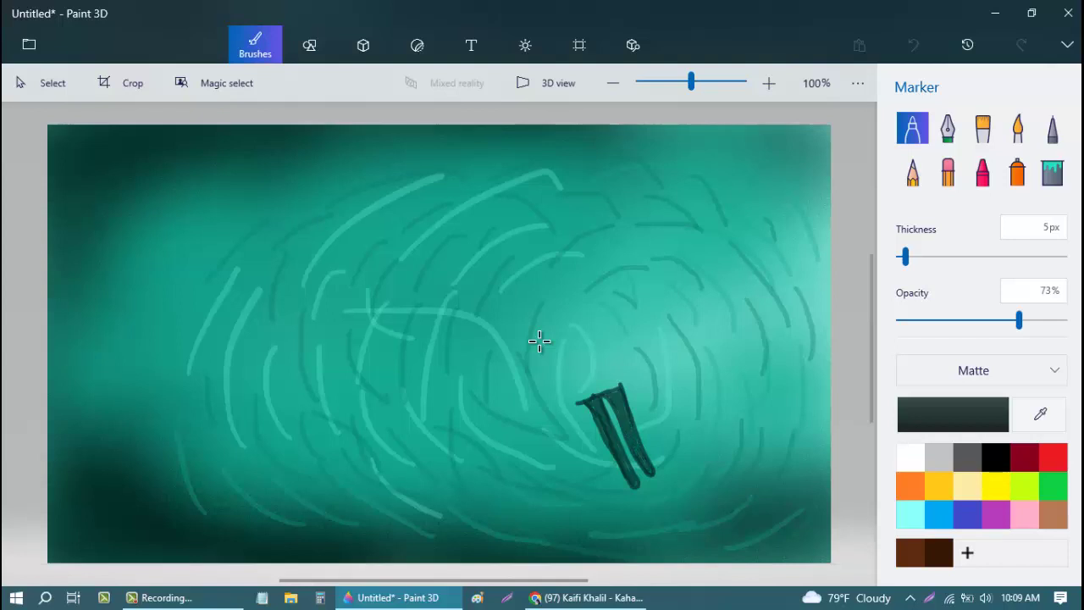
left_click_drag(620, 405, 644, 467)
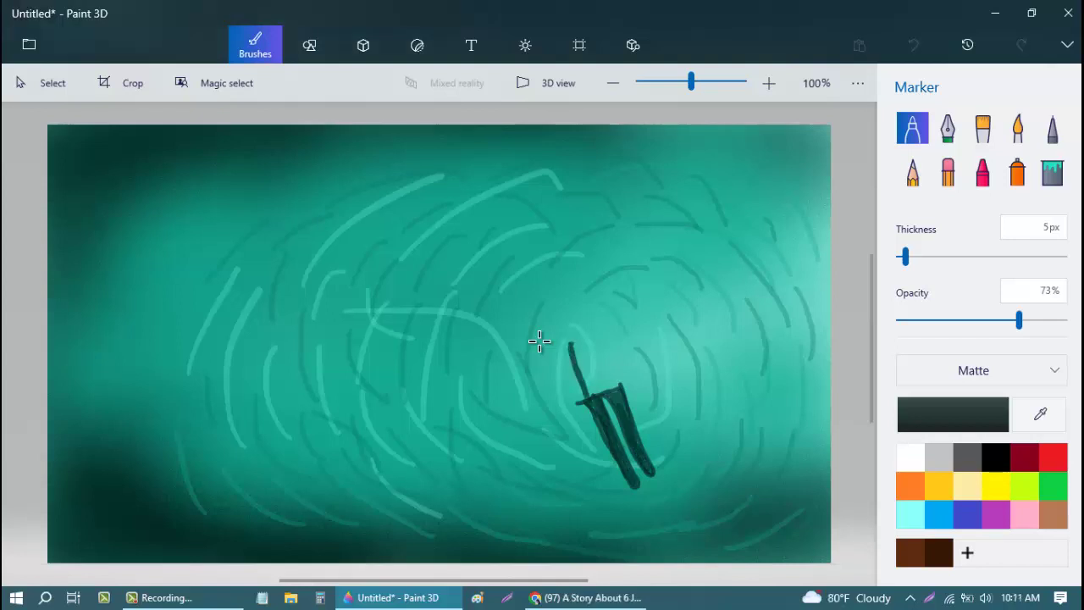
Step: Draw and fill the figure's torso above the legs, and add its neck and round head
left_click_drag(572, 342, 598, 409)
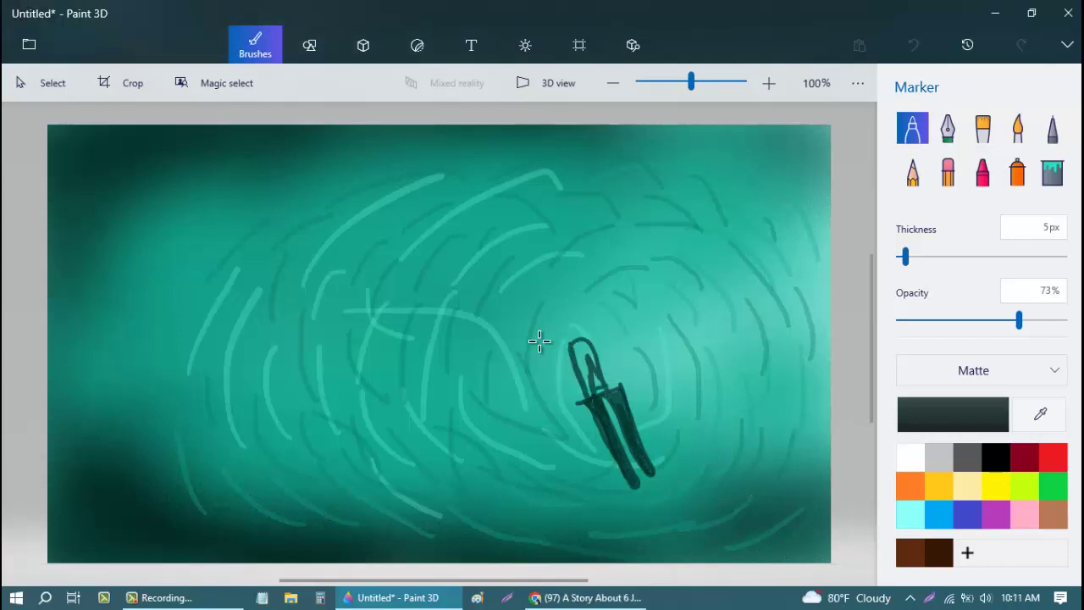
mouse_move(597, 339)
left_mouse_down()
mouse_move(610, 396)
mouse_move(581, 373)
mouse_move(597, 348)
mouse_move(572, 395)
mouse_move(598, 339)
mouse_move(617, 389)
mouse_move(604, 387)
mouse_move(612, 440)
left_mouse_up()
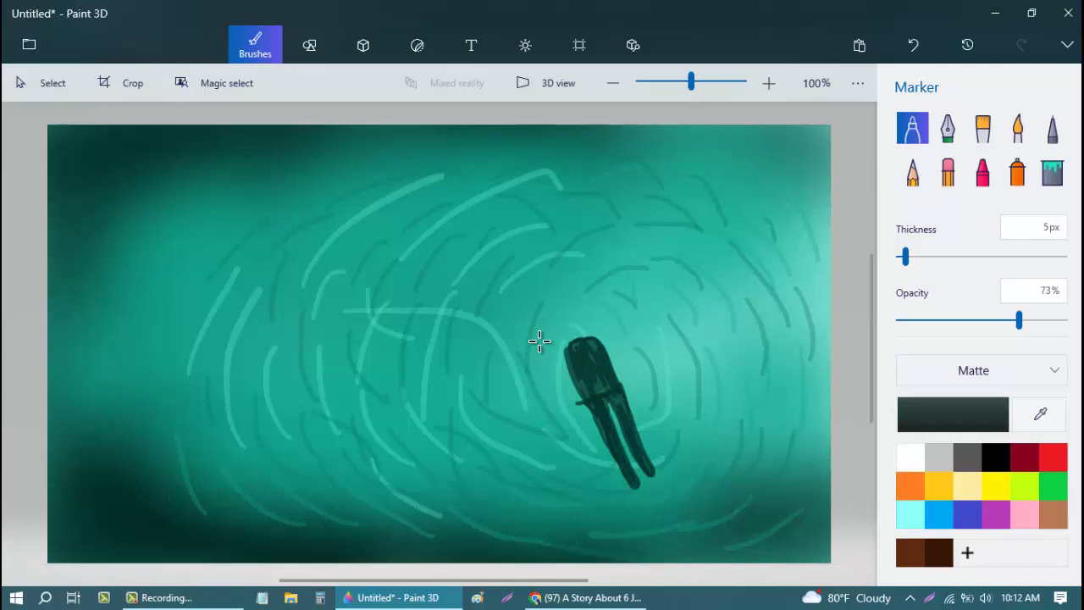
left_click_drag(579, 339, 573, 332)
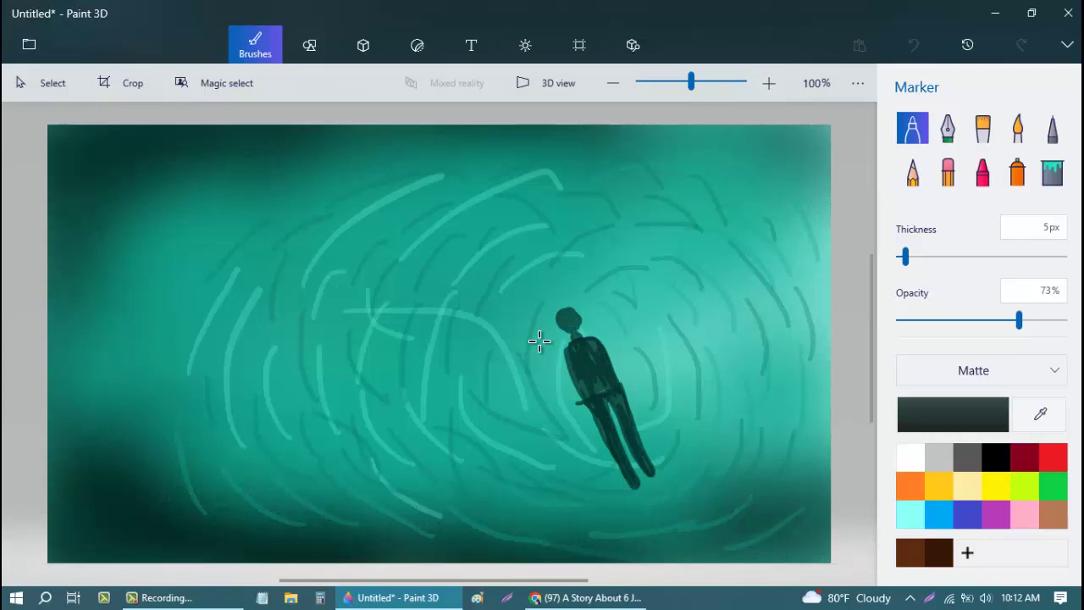
Step: Draw the figure's arms, with one hanging on each side and a raised forearm and hand behind the right shoulder
mouse_move(562, 311)
left_mouse_down()
mouse_move(573, 335)
mouse_move(635, 382)
left_mouse_up()
left_click_drag(597, 335, 640, 401)
left_click(540, 341)
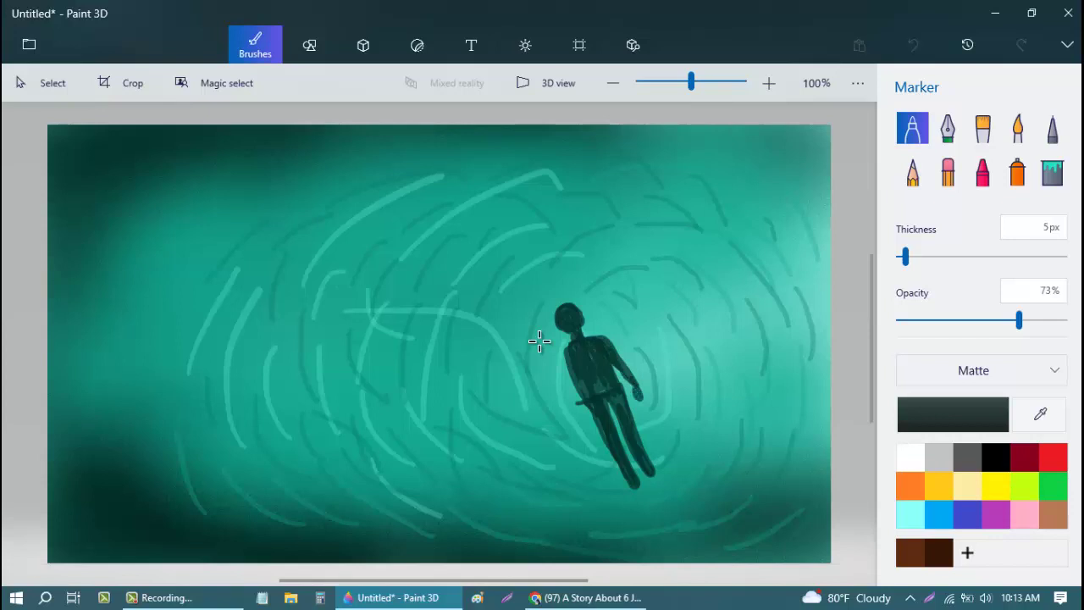
left_click_drag(566, 354, 566, 398)
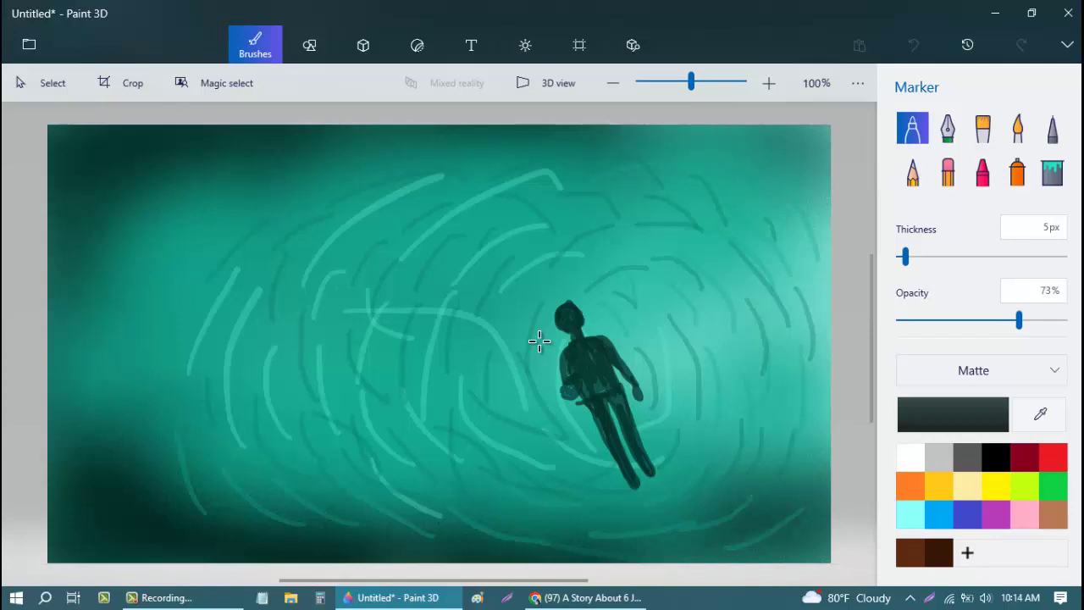
mouse_move(603, 340)
left_mouse_down()
mouse_move(625, 303)
mouse_move(602, 337)
left_mouse_up()
left_click_drag(625, 295, 628, 306)
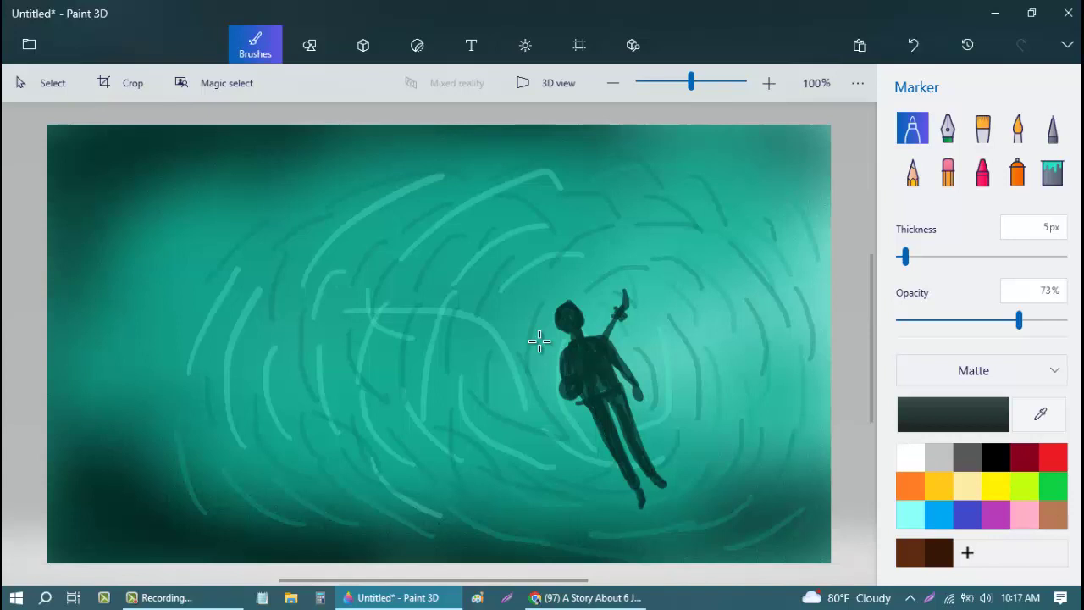
Step: Search the 3D library for "leaf"
key("ctrl+l")
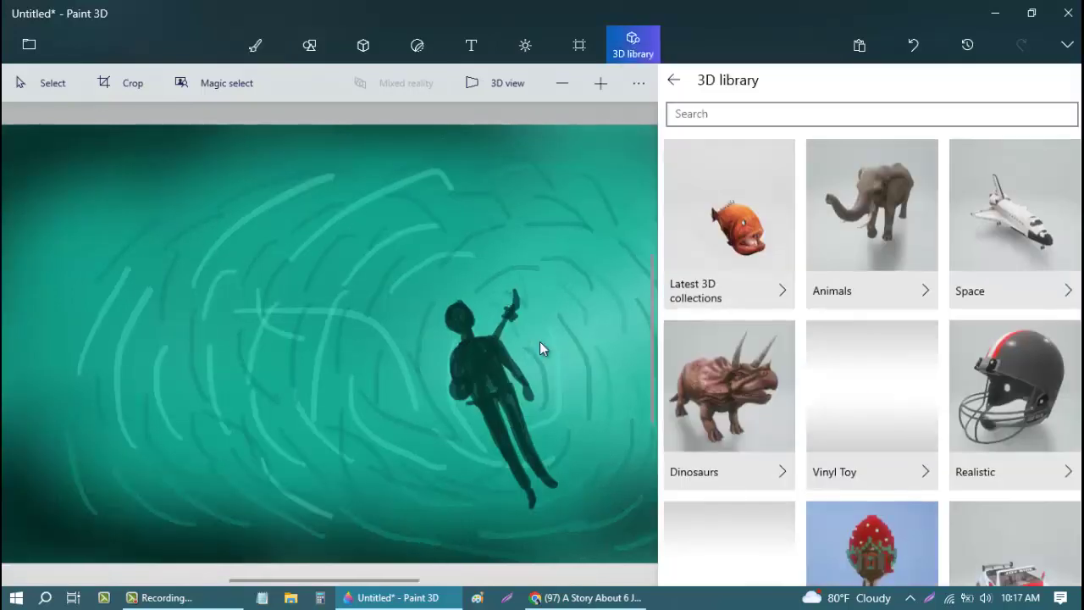
type("le")
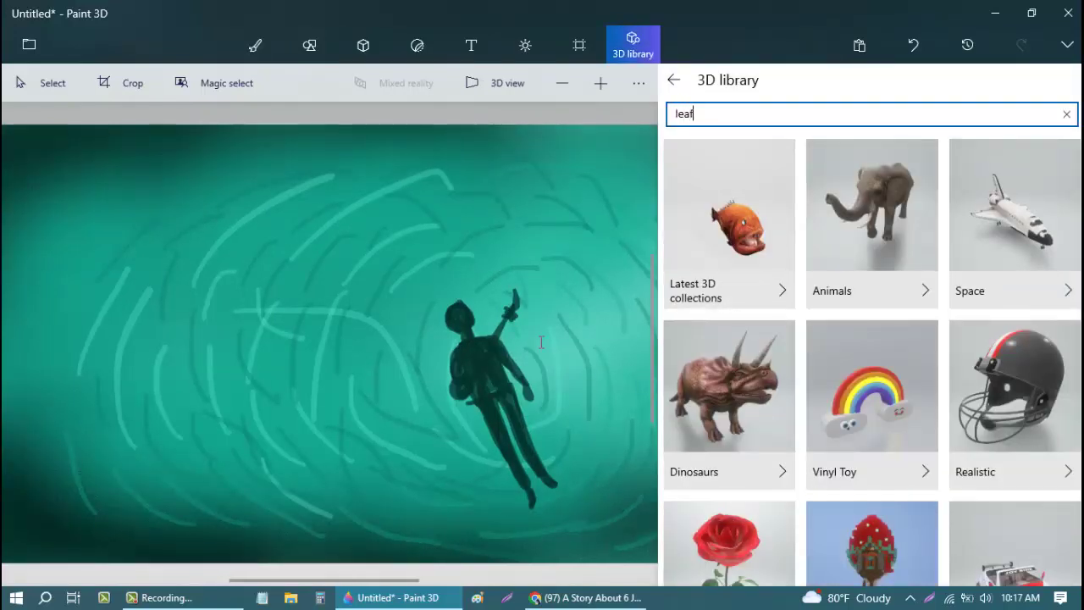
type("af")
key("Return")
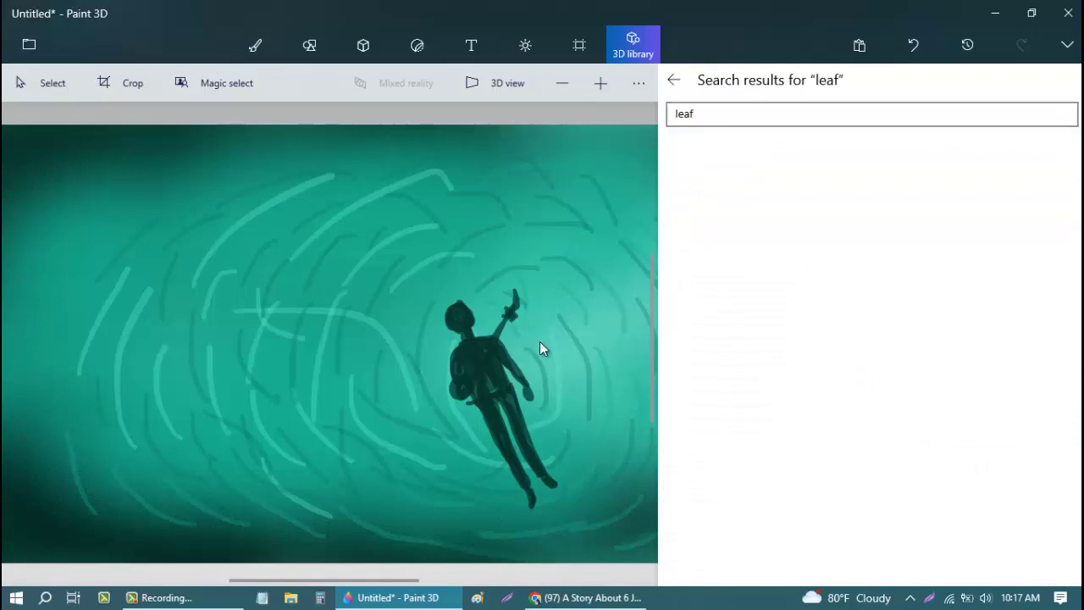
Step: Insert the grass-like Tropical Leaf 4 model, shrink it into the painting's lower-left corner, and copy it
key("Return")
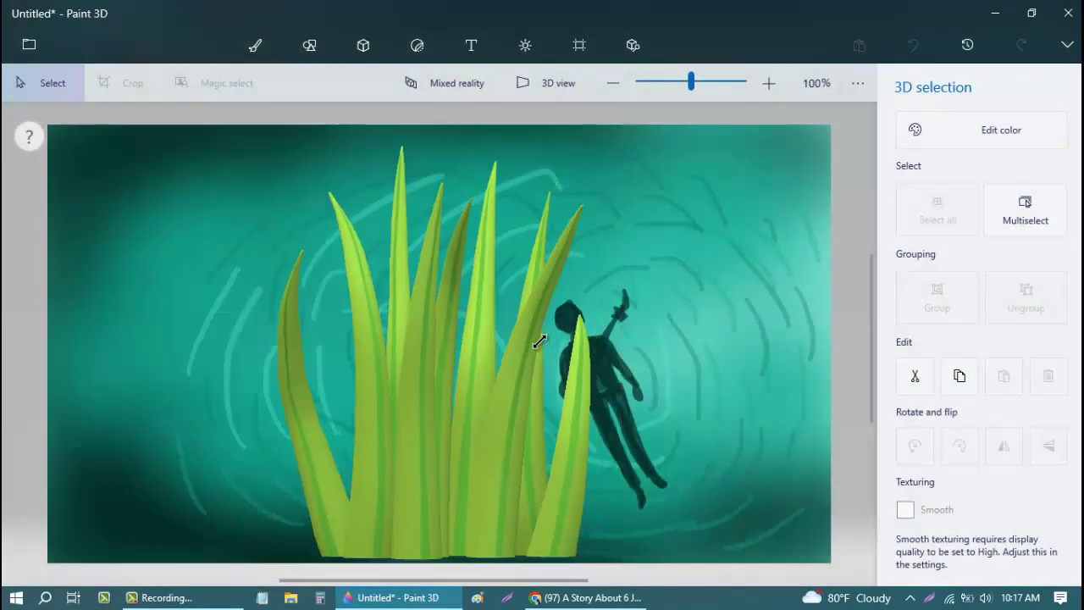
key("ctrl+a")
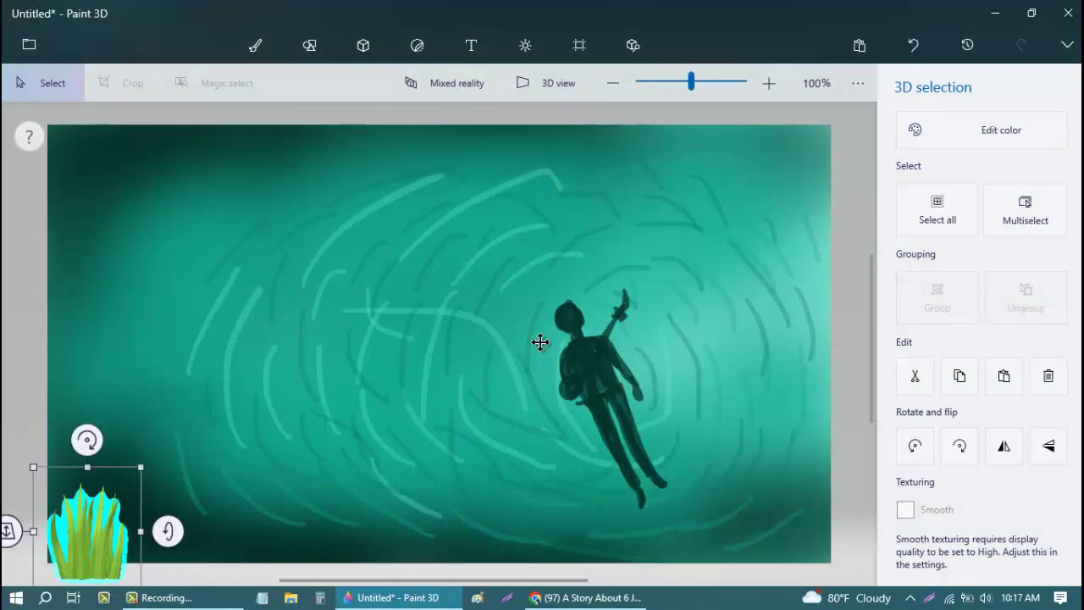
key("shift+F10")
key("Down")
key("Down")
key("Return")
key("Escape")
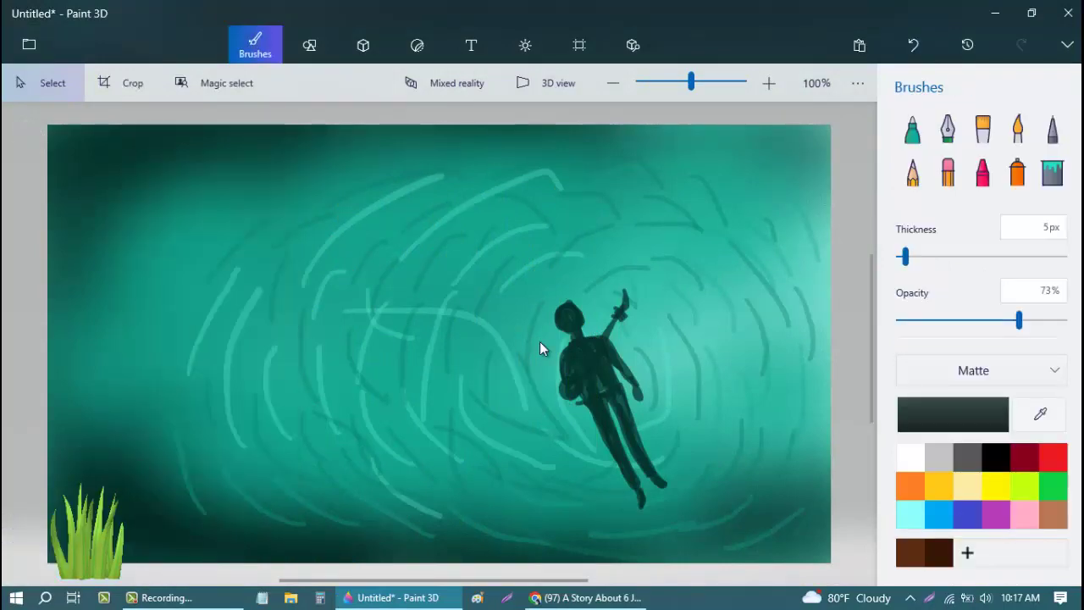
Step: Paste a second grass clump and set it directly to the right of the first on the painting's bottom edge
key("shift+F10")
key("Down")
key("Down")
key("Down")
key("Down")
key("Return")
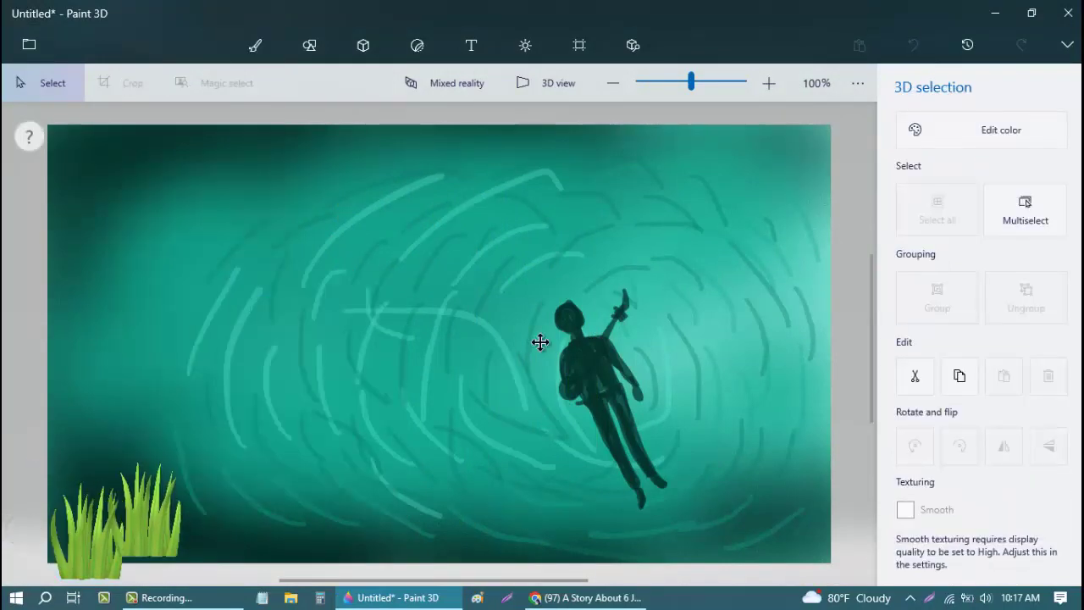
key("Escape")
Step: Paste a third grass clump and overlap it between the first two to fill the gap
key("shift+F10")
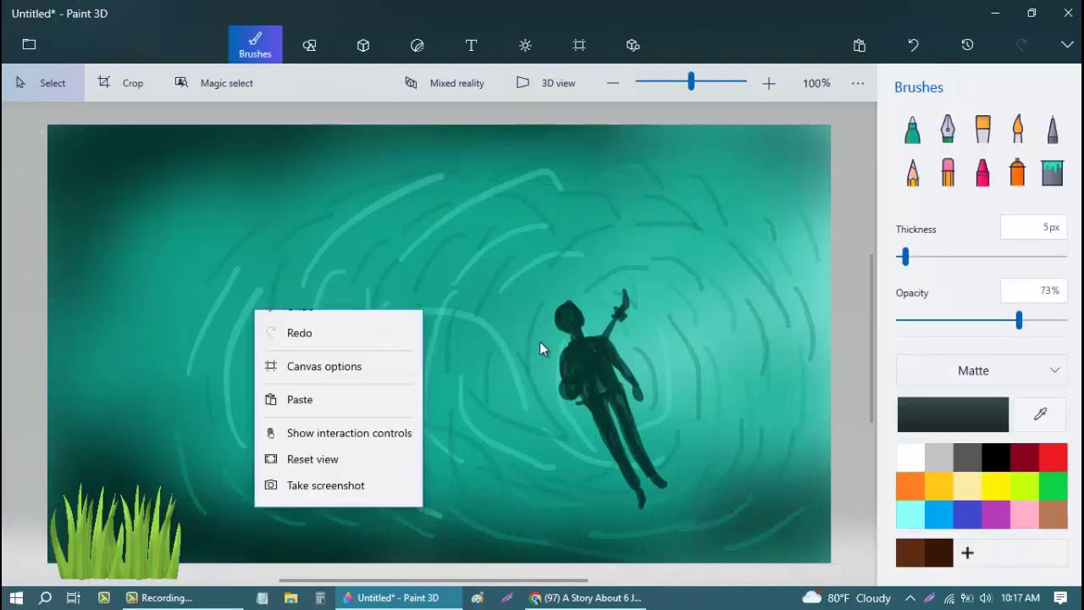
key("Down")
key("Down")
key("Down")
key("Return")
key("Down")
key("Down")
key("Down")
key("Down")
key("Down")
key("Down")
key("Down")
key("Down")
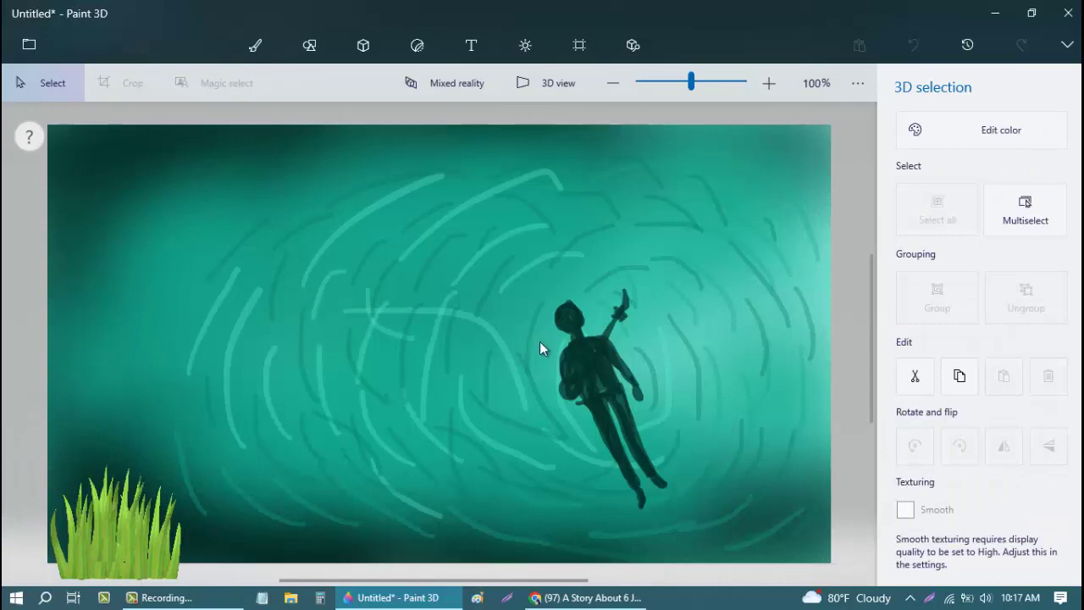
key("Escape")
Step: Paste a fourth grass clump and place it at the right end of the lower-left grass row
key("shift+F10")
key("Down")
key("Down")
key("Down")
key("Down")
key("Return")
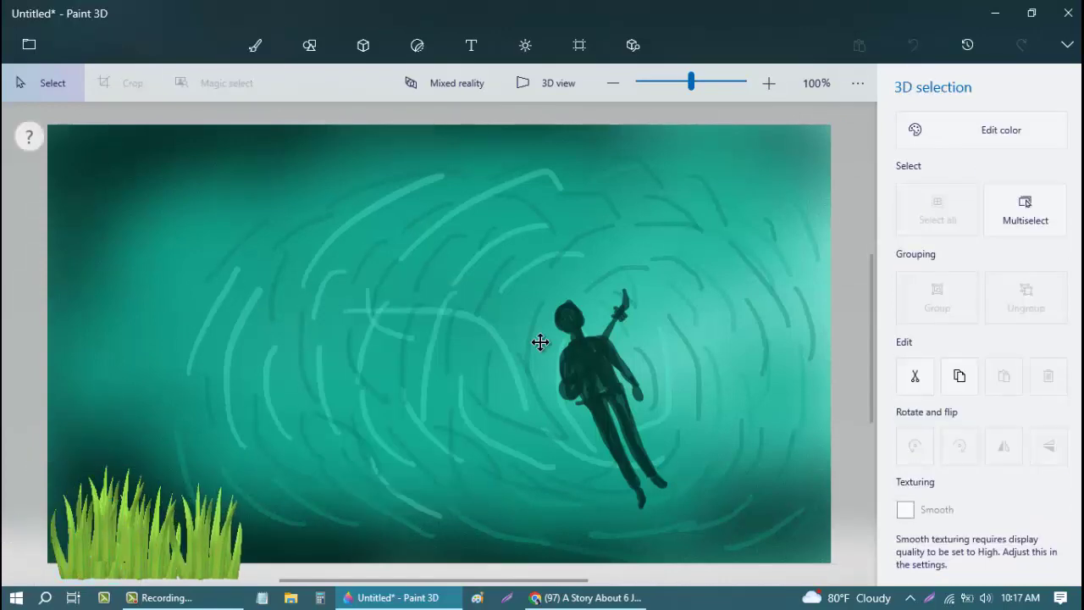
key("Right")
key("Right")
key("Right")
key("Right")
key("Right")
key("Right")
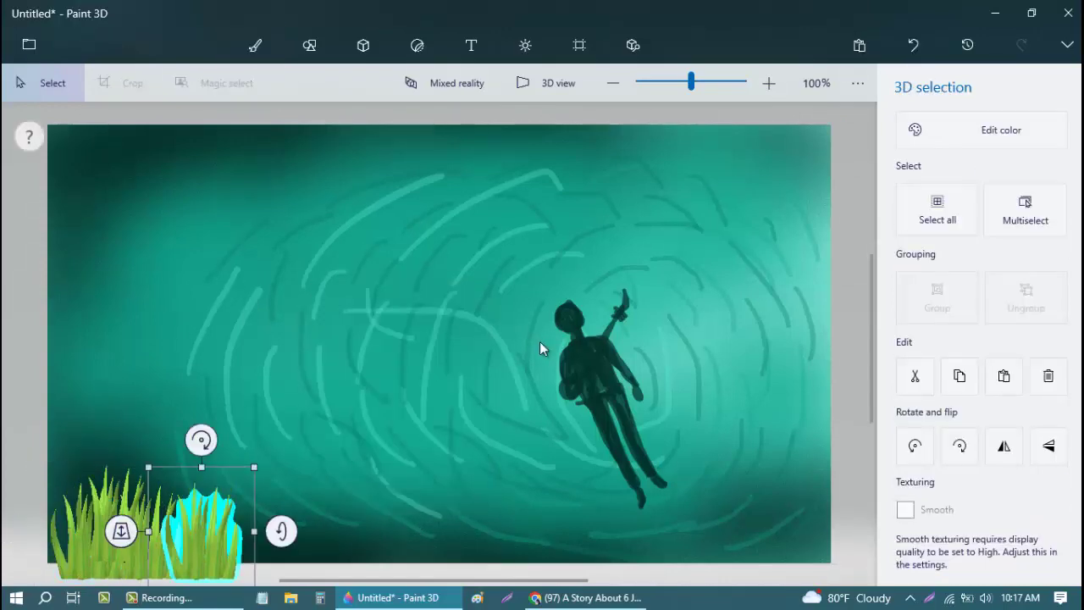
key("Escape")
Step: Paste two more grass clumps, one extending the bottom row rightward and one above its left end, tilted inward
key("shift+F10")
key("Down")
key("Down")
key("Down")
key("Down")
key("Return")
key("Right")
key("Right")
key("Right")
key("Right")
key("Right")
key("Right")
key("Escape")
key("ctrl+v")
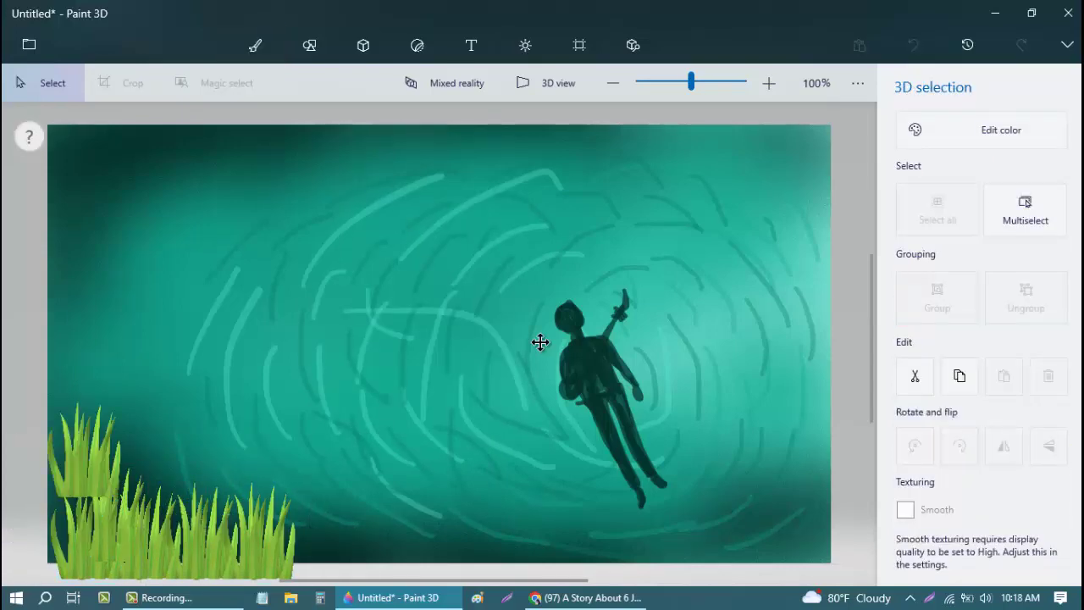
key("Escape")
Step: Paste a grass clump and place it in the painting's lower-right corner, tilted toward the left
key("shift+F10")
key("Down")
key("Down")
key("Down")
key("Down")
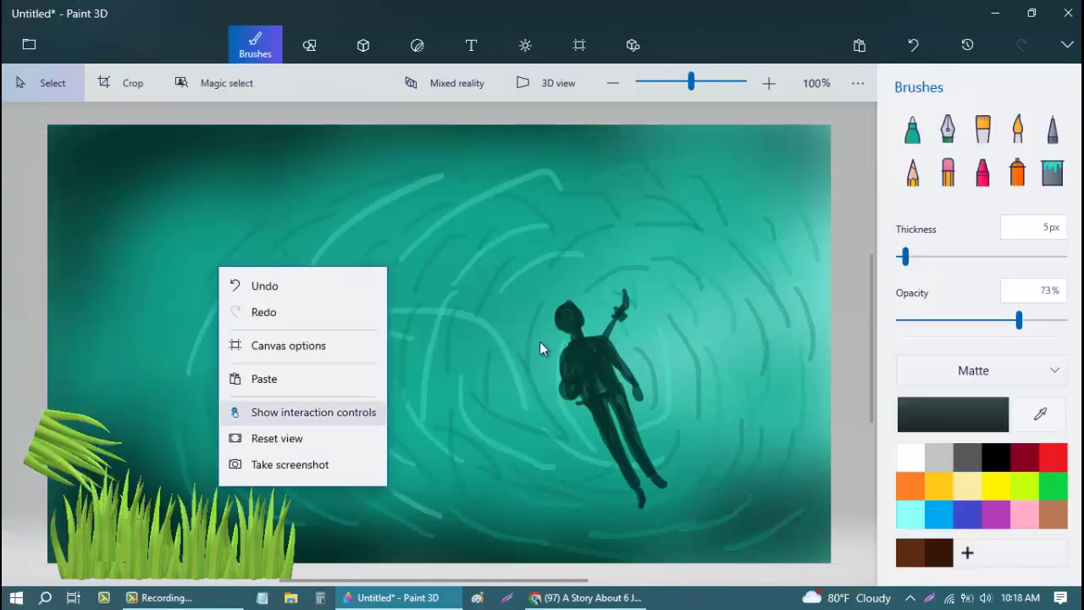
key("Return")
key("Right")
key("Right")
key("Right")
key("Right")
key("Right")
key("Right")
key("Escape")
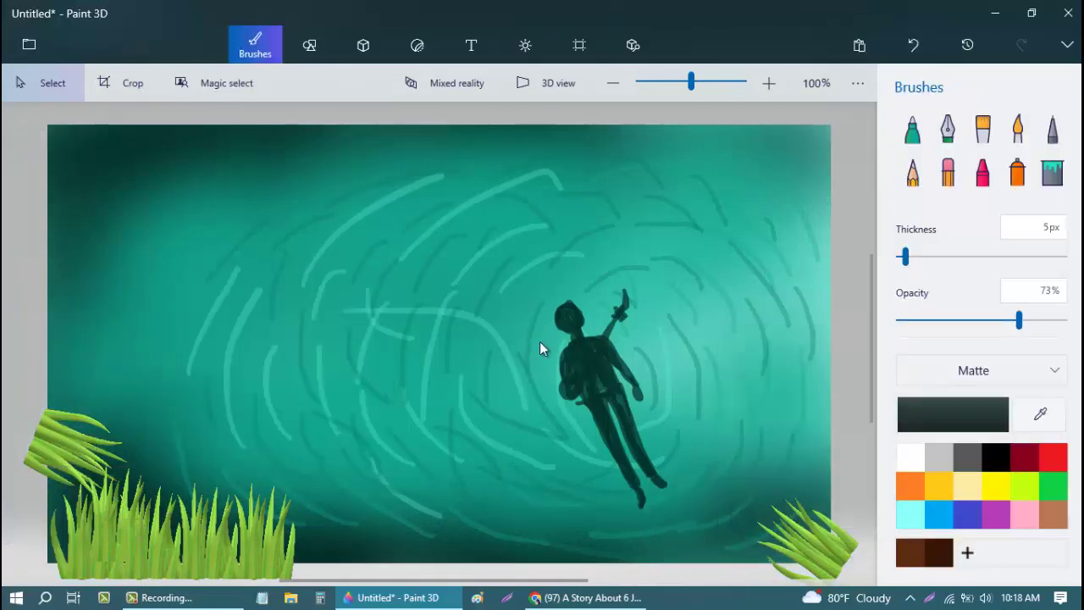
Step: Paste another left-tilted grass clump and stack it just above the one in the lower-right corner
key("ctrl+v")
key("Up")
key("Up")
key("Up")
key("Up")
key("Up")
key("Up")
key("Escape")
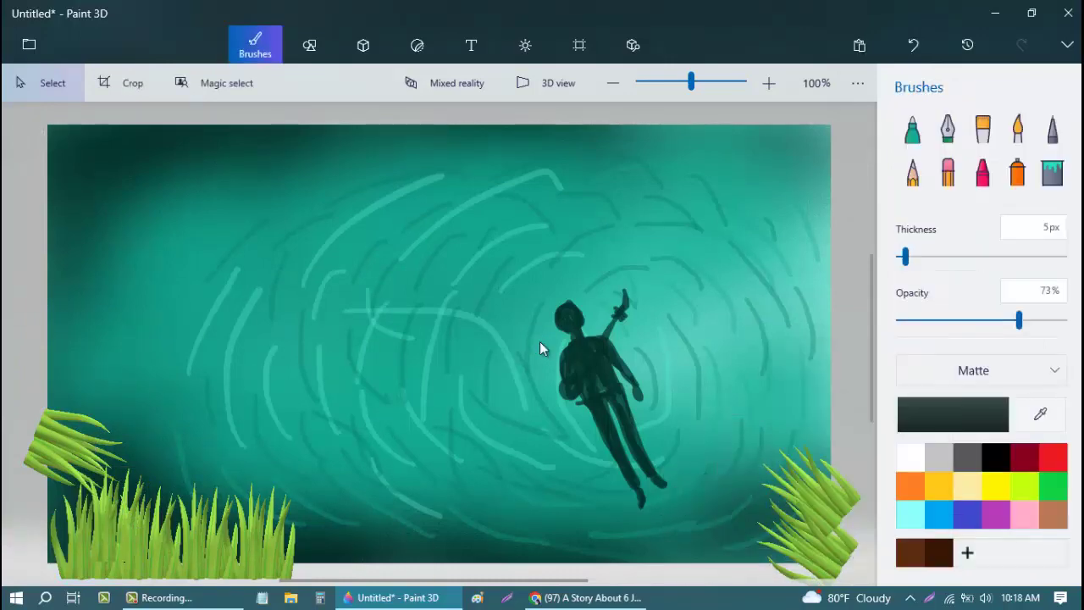
Step: Paste an upright grass clump and place it just left of the tilted clumps in the lower-right corner
key("ctrl+v")
key("Right")
key("Right")
key("Right")
key("Right")
key("Right")
key("Right")
key("Escape")
Step: Paste a grass clump at the right end of the lower-left row and tilt it to the right
key("shift+F10")
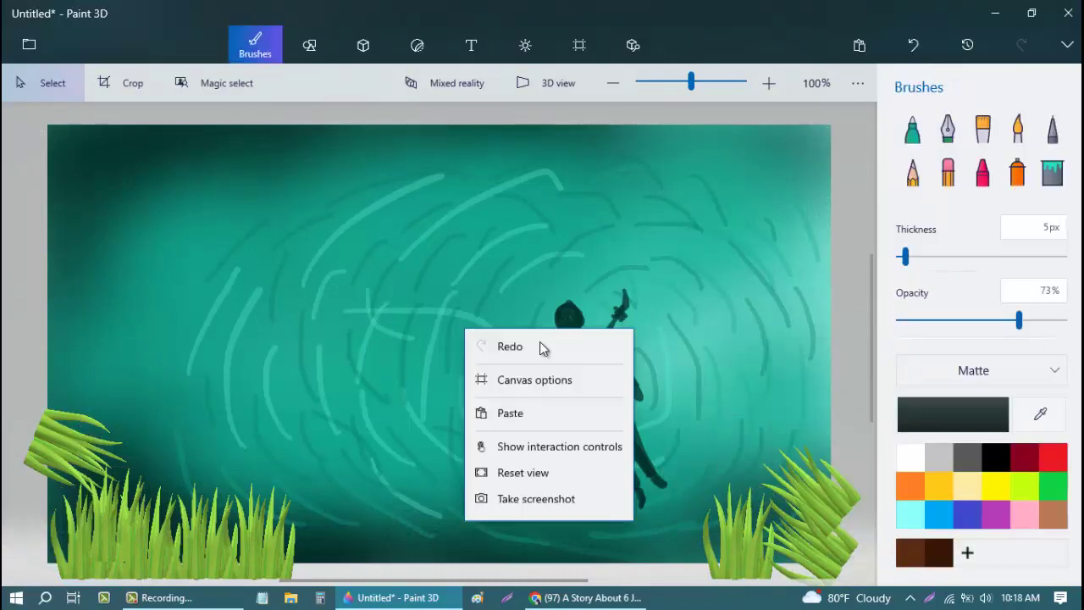
key("Down")
key("Down")
key("Down")
key("Return")
key("Right")
key("Right")
key("Right")
key("Right")
key("Right")
key("Right")
key("Escape")
Step: Insert the Tropical Leaf 2 model from the 3D library and place it behind the grass in the lower-left corner
key("Right")
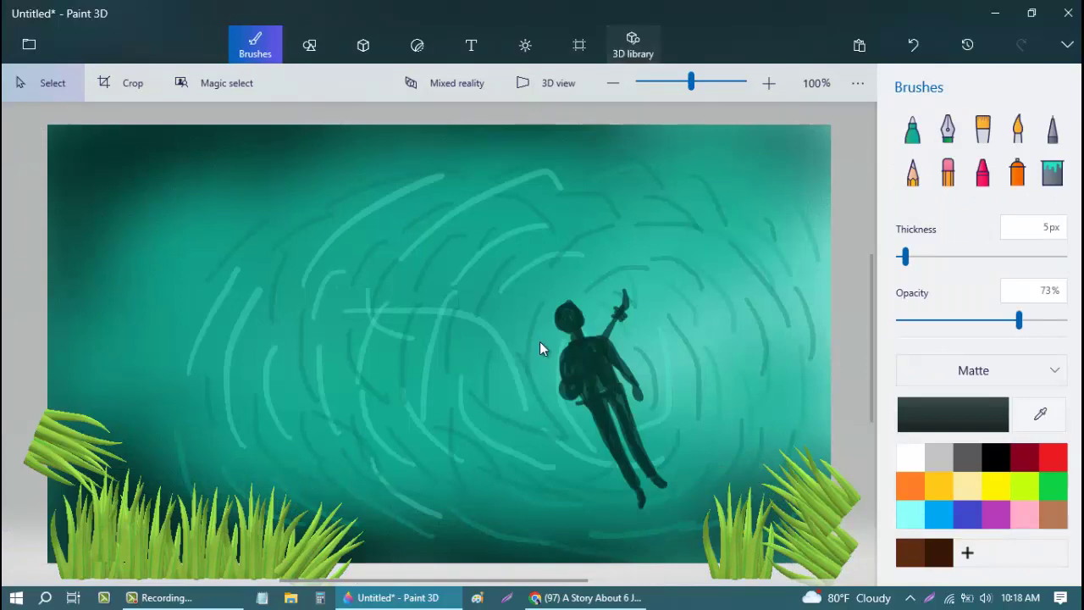
key("Return")
key("Return")
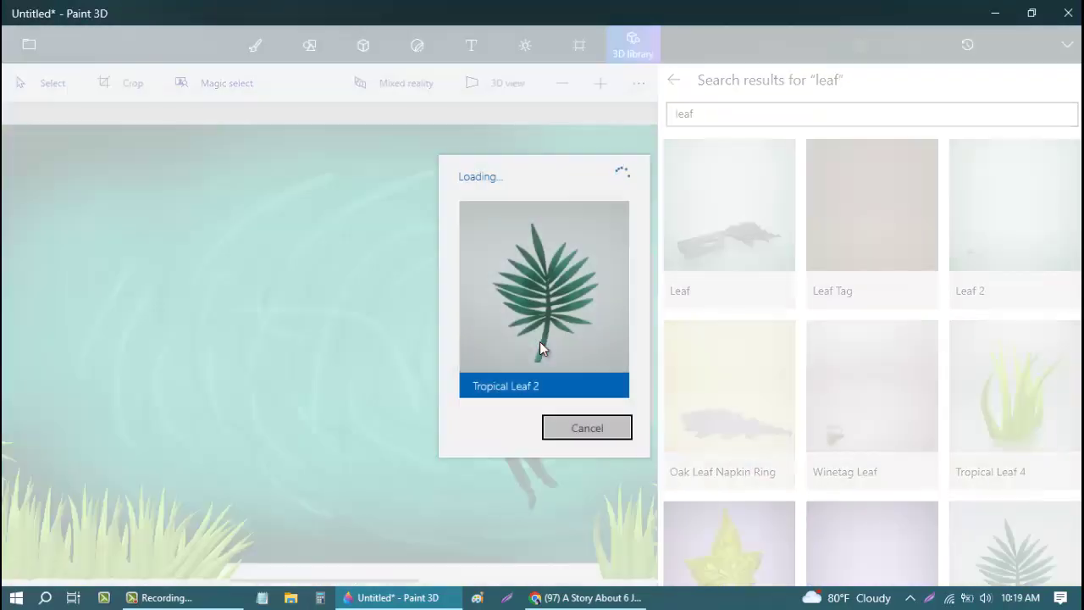
key("Escape")
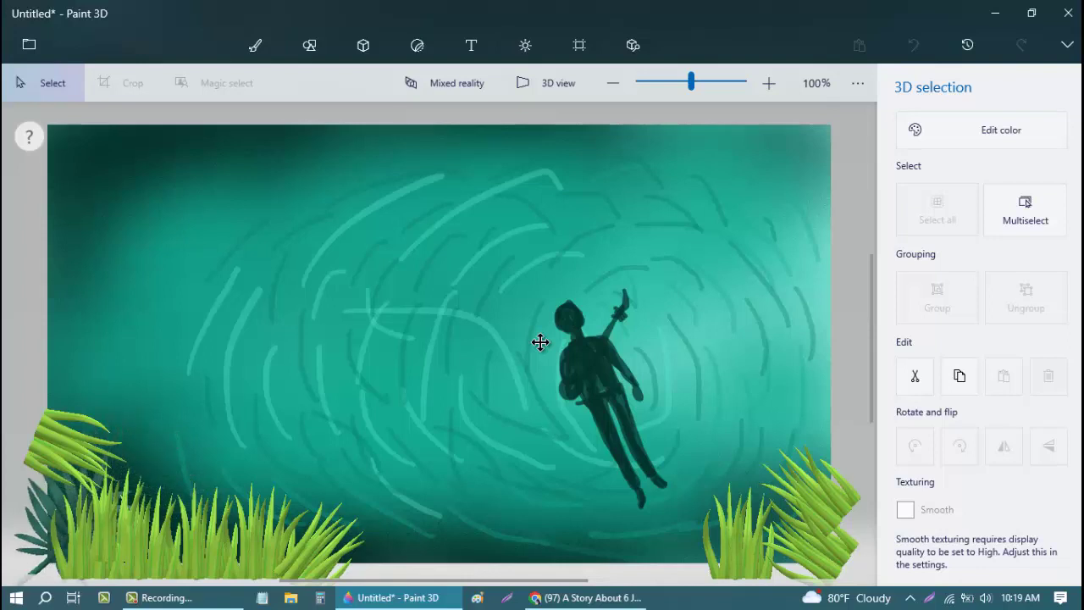
Step: Paste a copy of the dark palm leaf and place it behind and above the tilted grass at the left edge
key("Tab")
key("shift+F10")
key("Escape")
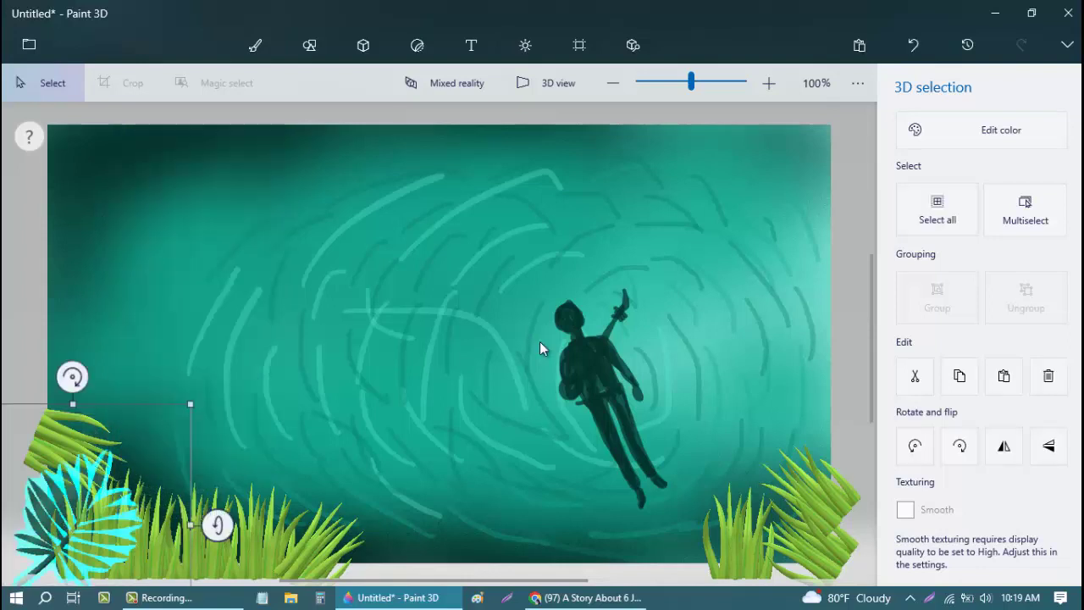
right_click(540, 346)
key("Escape")
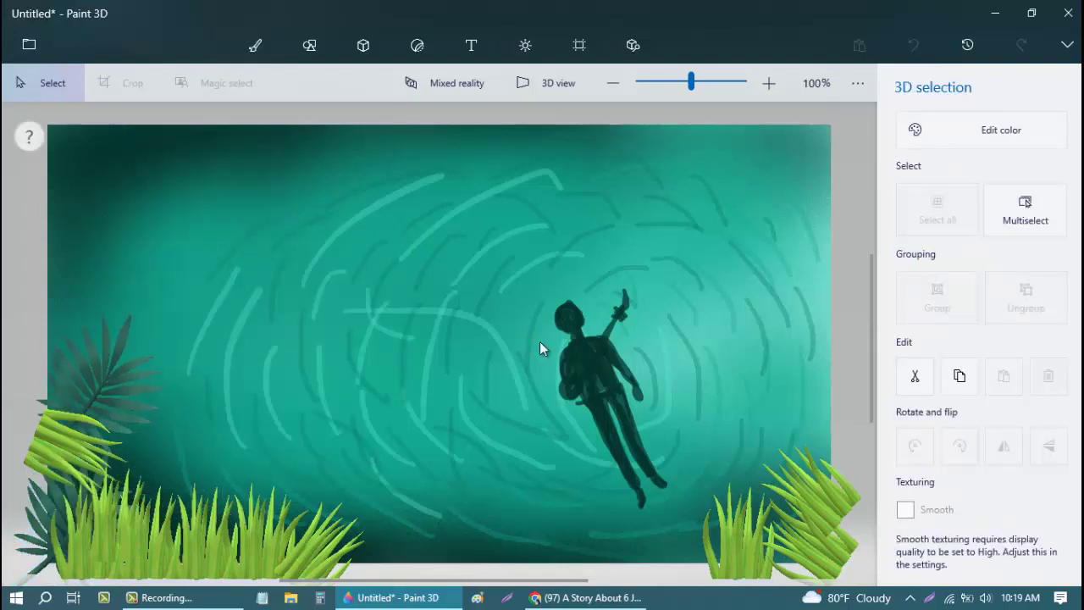
key("Escape")
Step: Paste two more palm leaf copies and place them side by side behind the lower-left grass row
right_click(539, 347)
key("Escape")
left_click(540, 343)
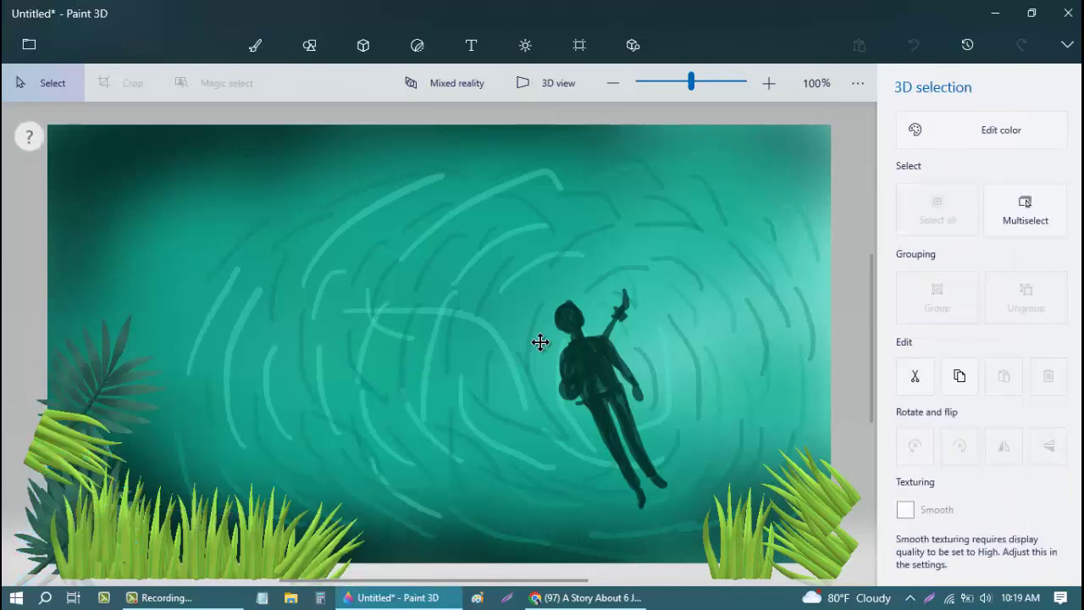
key("Escape")
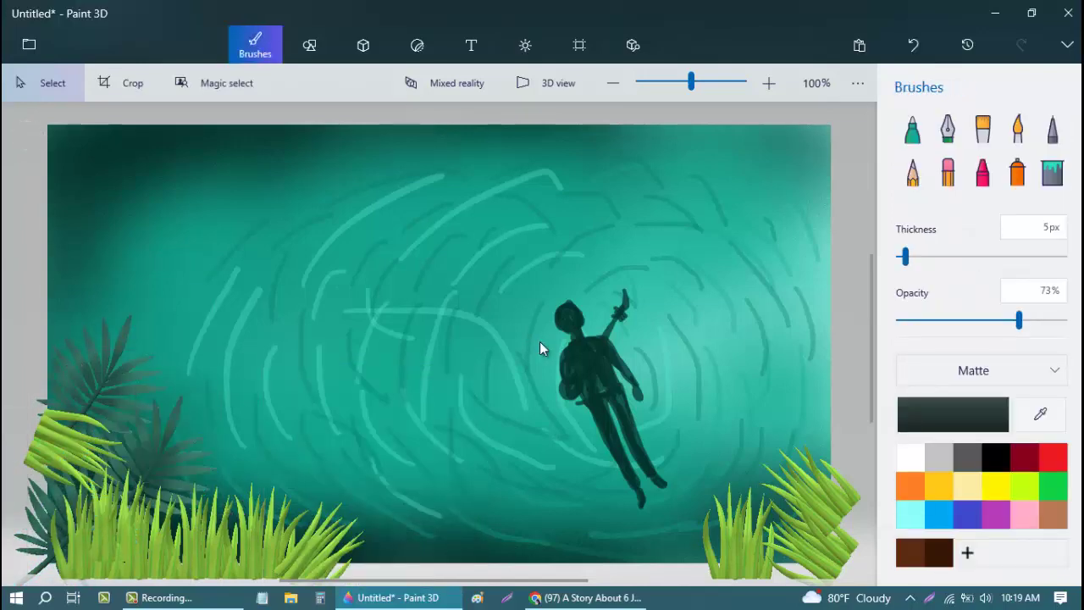
right_click(540, 345)
key("Return")
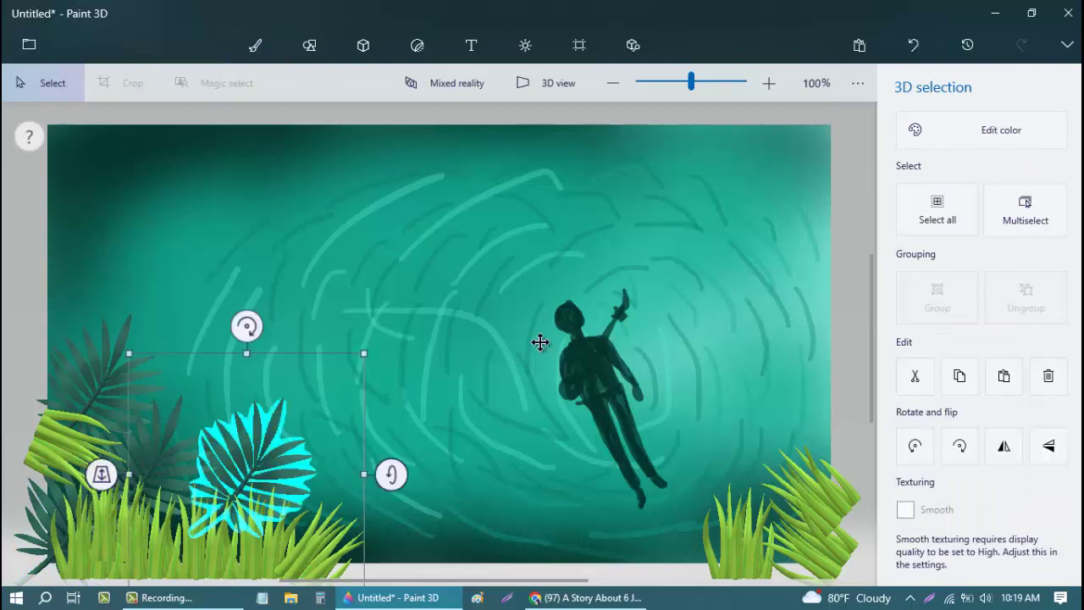
key("Escape")
Step: Paste another palm leaf copy, turn it toward the upper left, and place it behind the lower-right grass
right_click(542, 344)
left_click(542, 344)
left_click(541, 343)
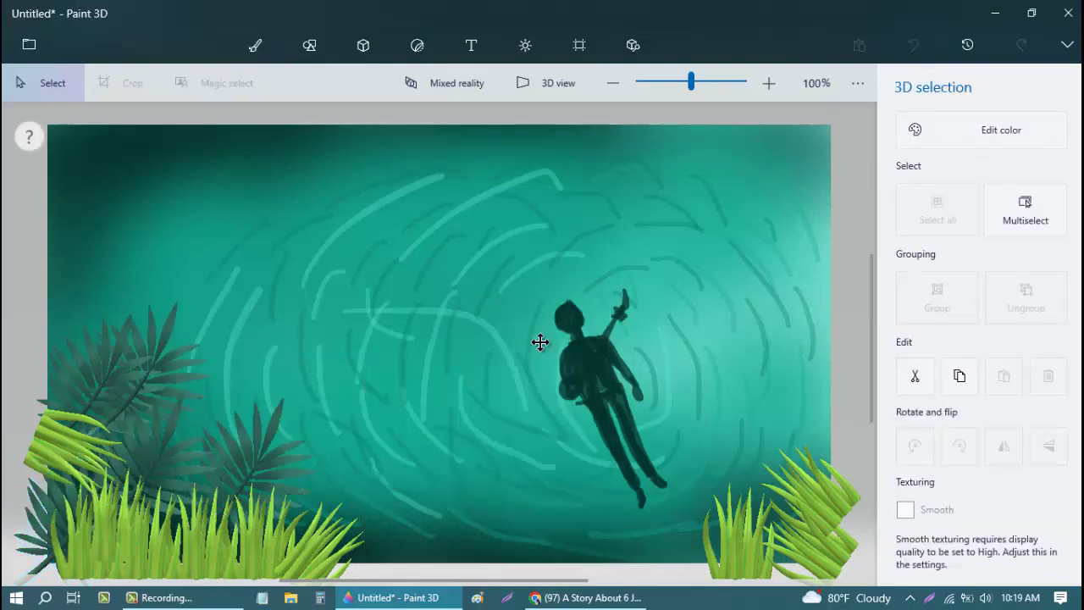
left_click(127, 339)
left_click_drag(116, 167, 193, 187)
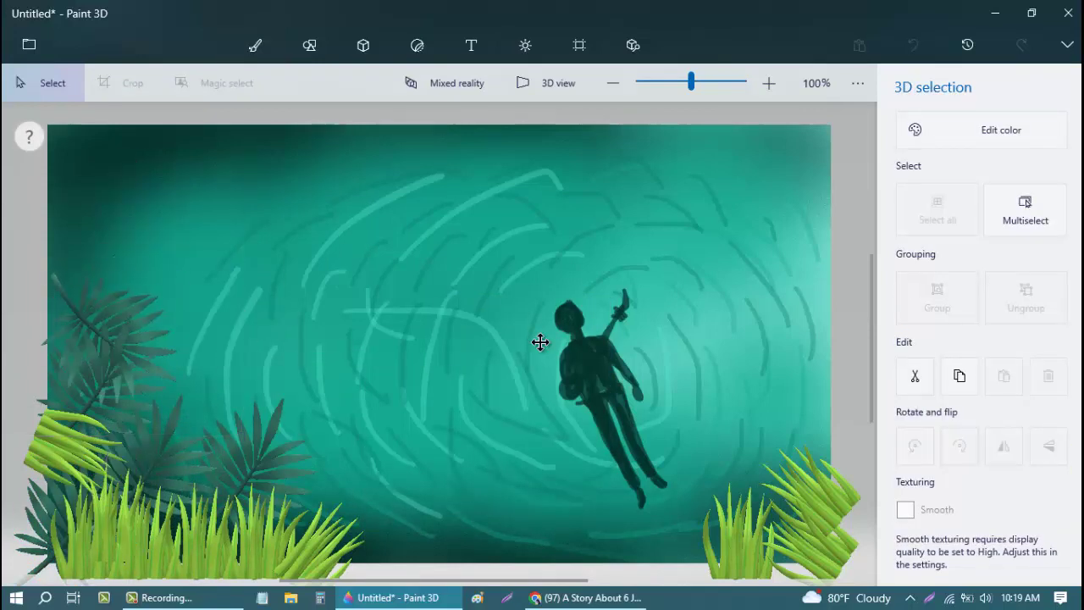
left_click_drag(102, 331, 93, 177)
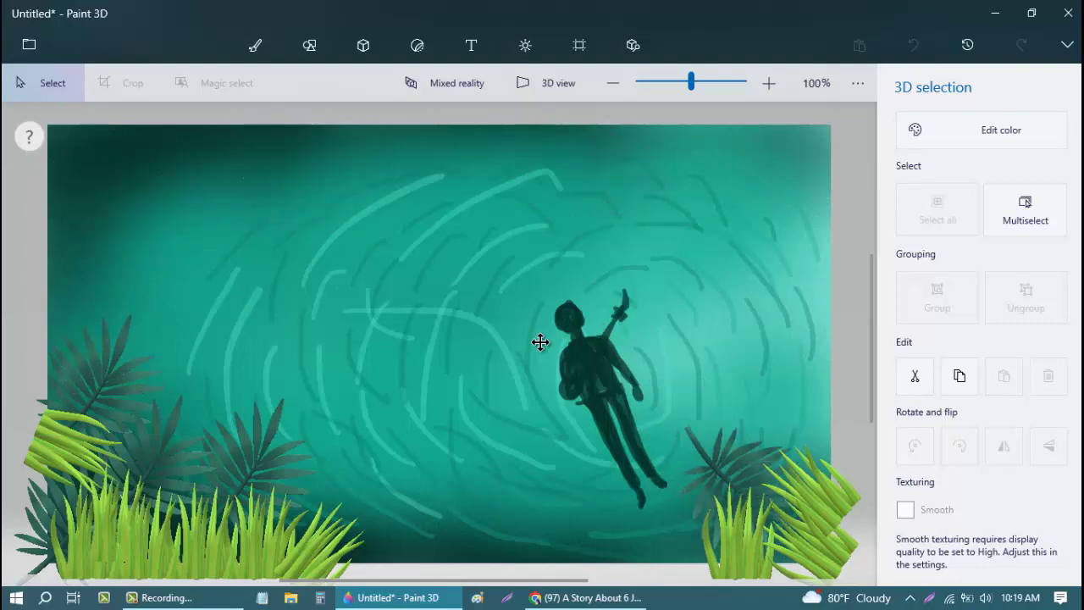
Step: Paste further palm leaf copies behind the right end of the lower-left grass row and around the lower-right grass
key("Escape")
right_click(542, 342)
left_click(541, 342)
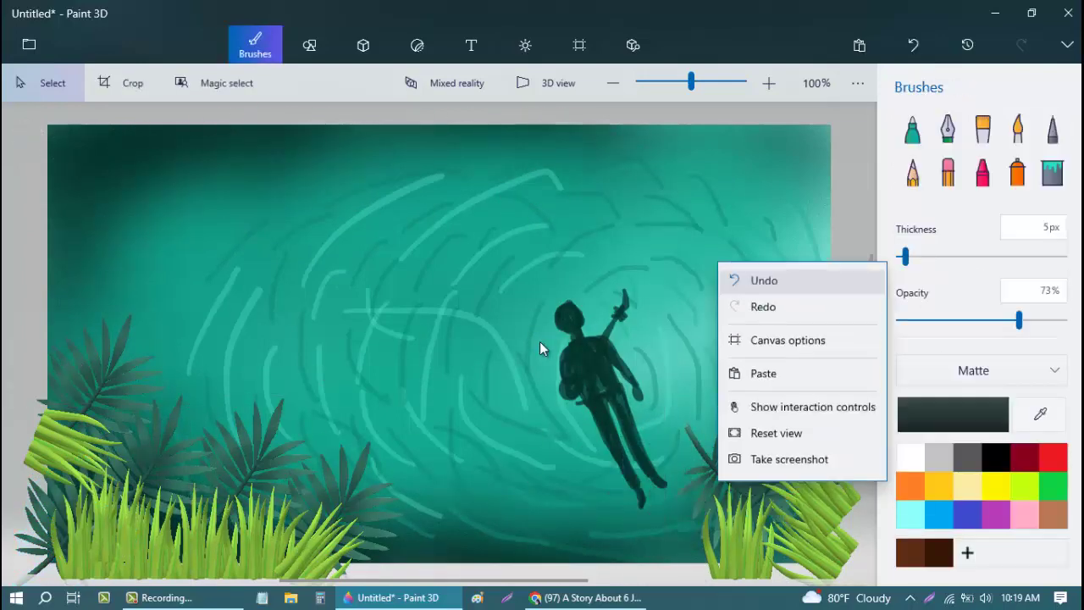
key("Return")
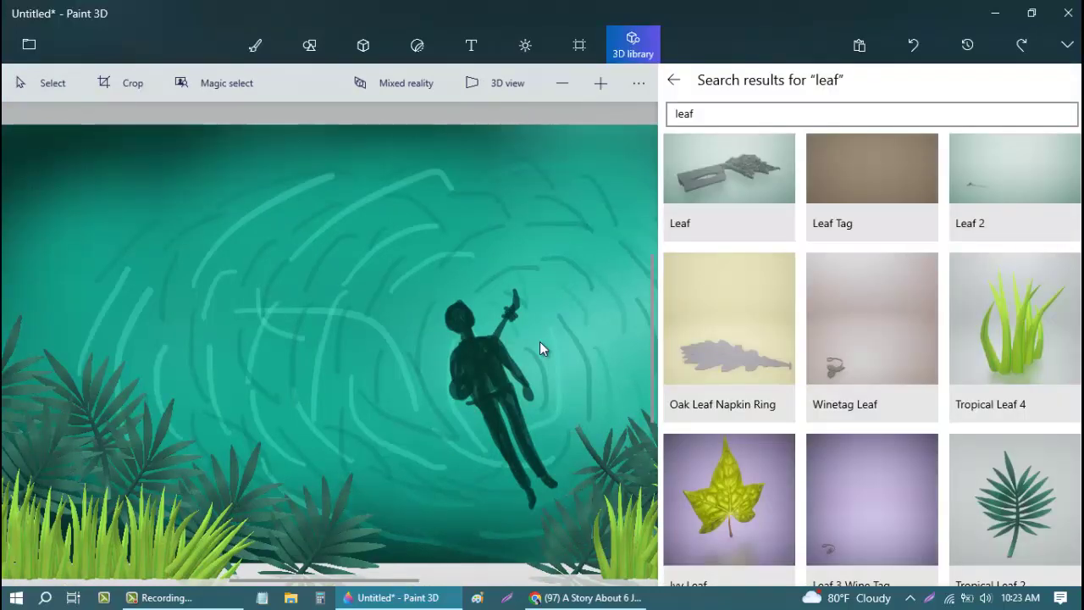
Step: Insert the Tropical Leaf 1 model from the "leaf" results and place it, rotated, among the lower-left palm leaves
scroll(872, 355, "down", 8)
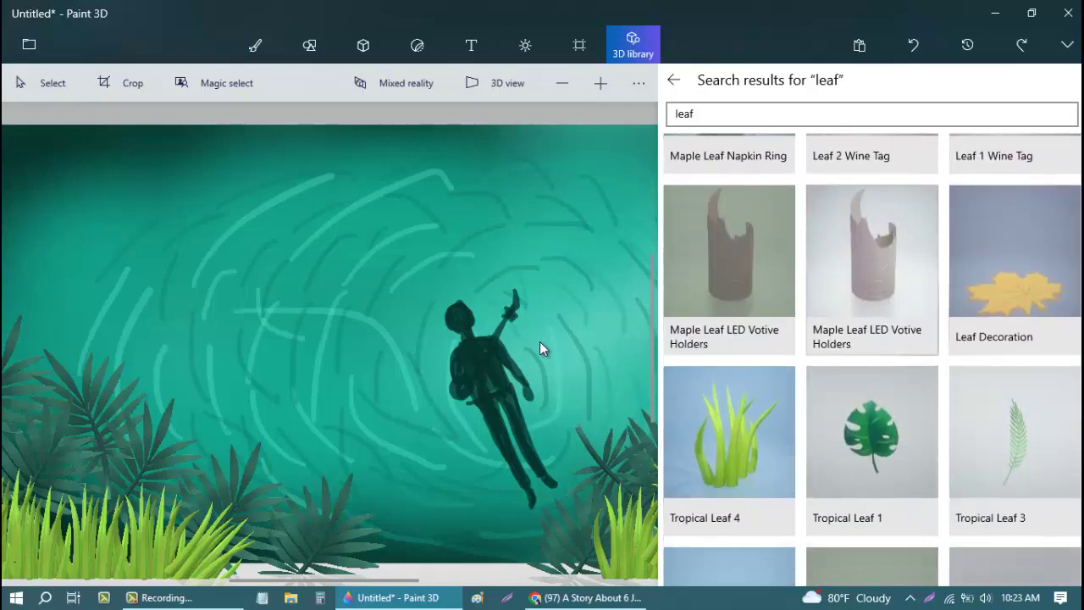
left_click(871, 237)
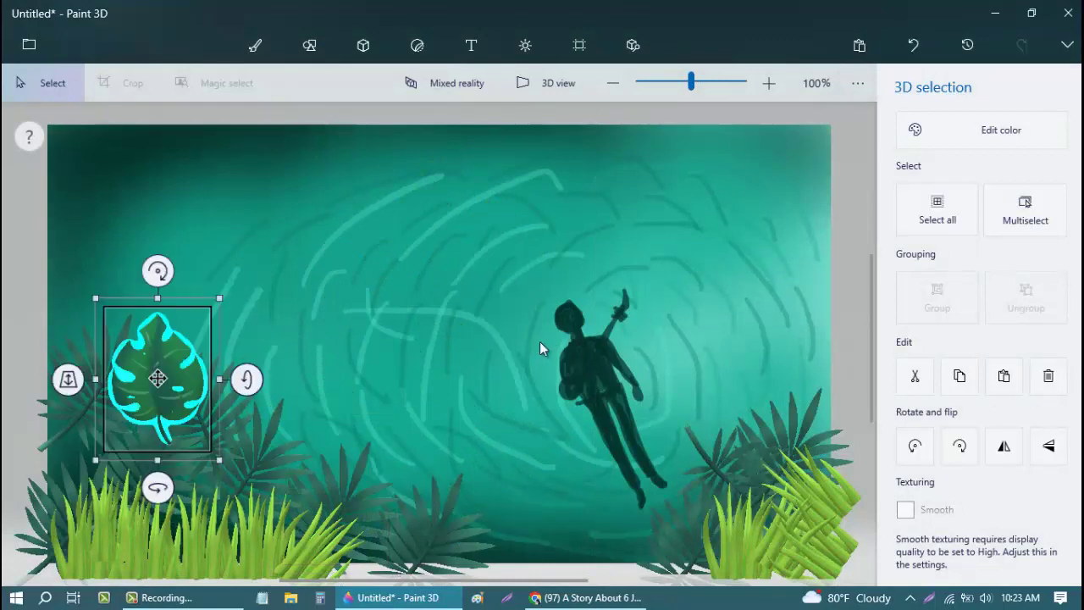
right_click(191, 119)
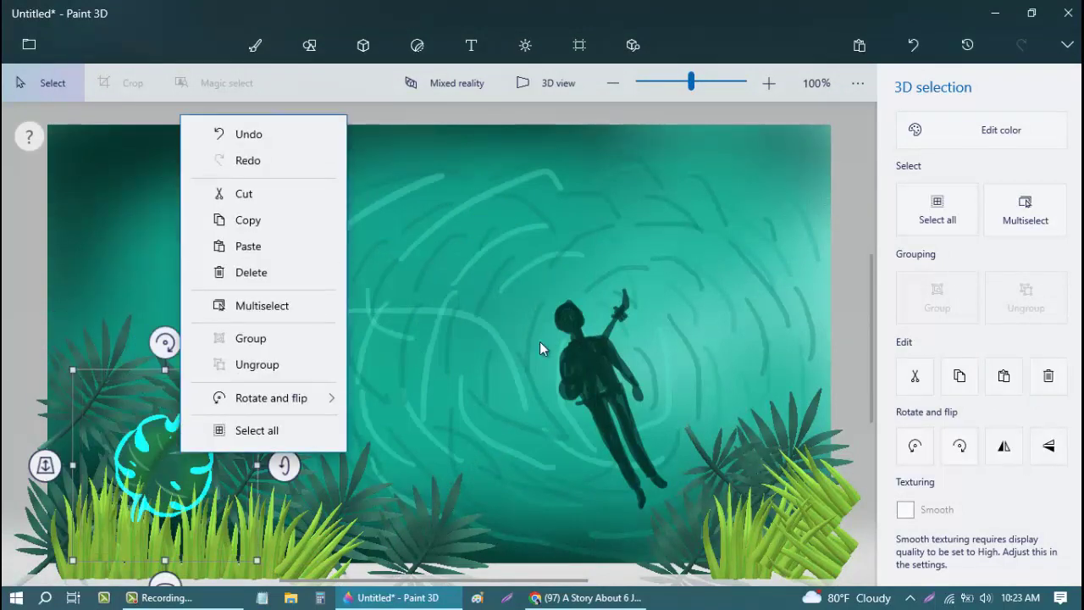
left_click(217, 133)
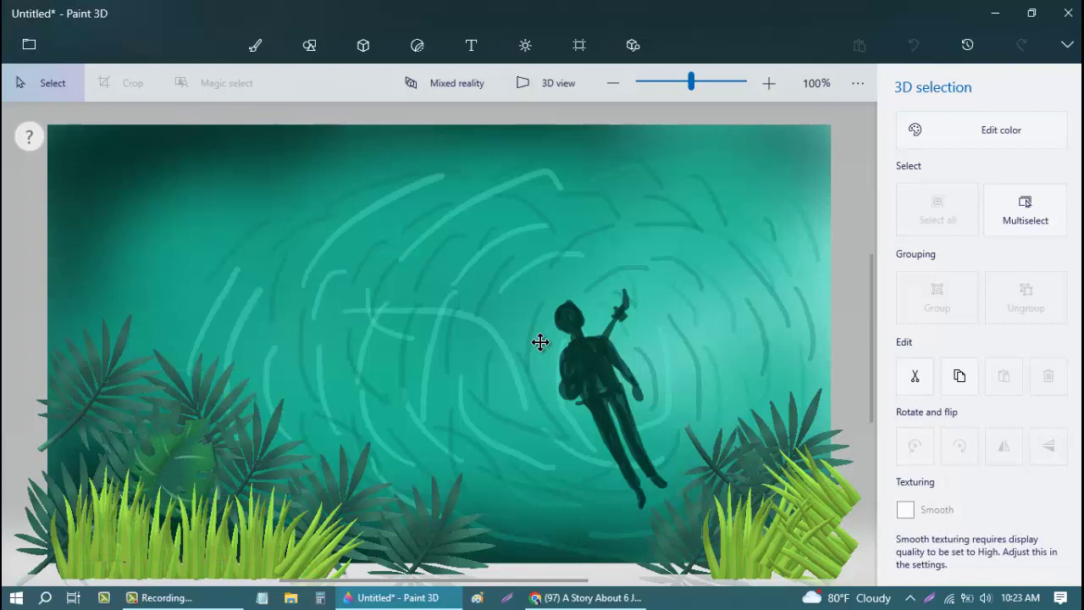
Step: Paste a copy of the broad Tropical Leaf 1 and place it tilted to the right of the first, above the grass
right_click(542, 344)
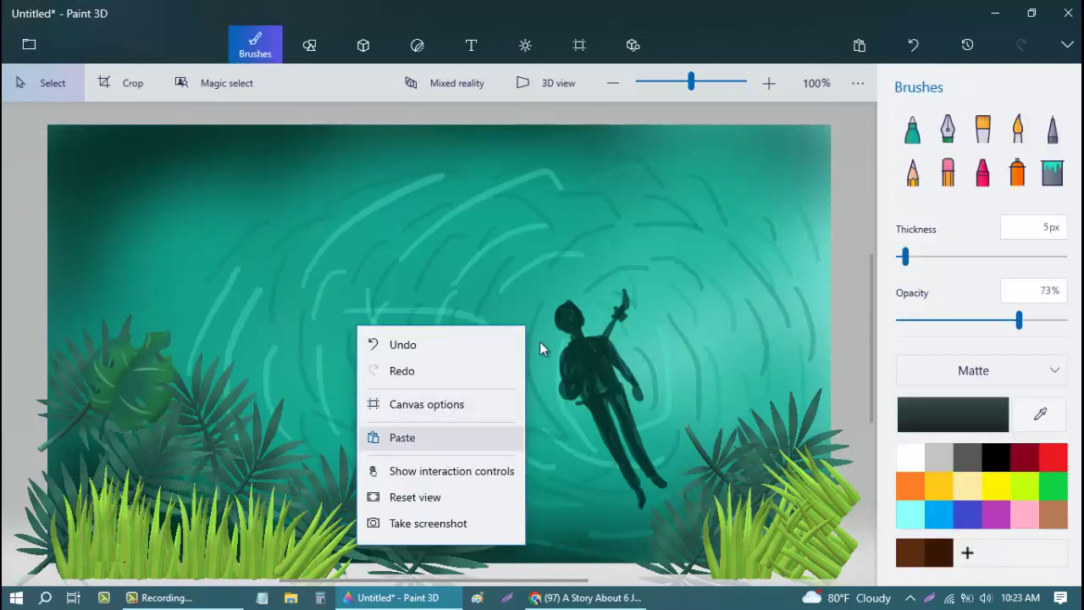
left_click(542, 348)
key("ctrl+z")
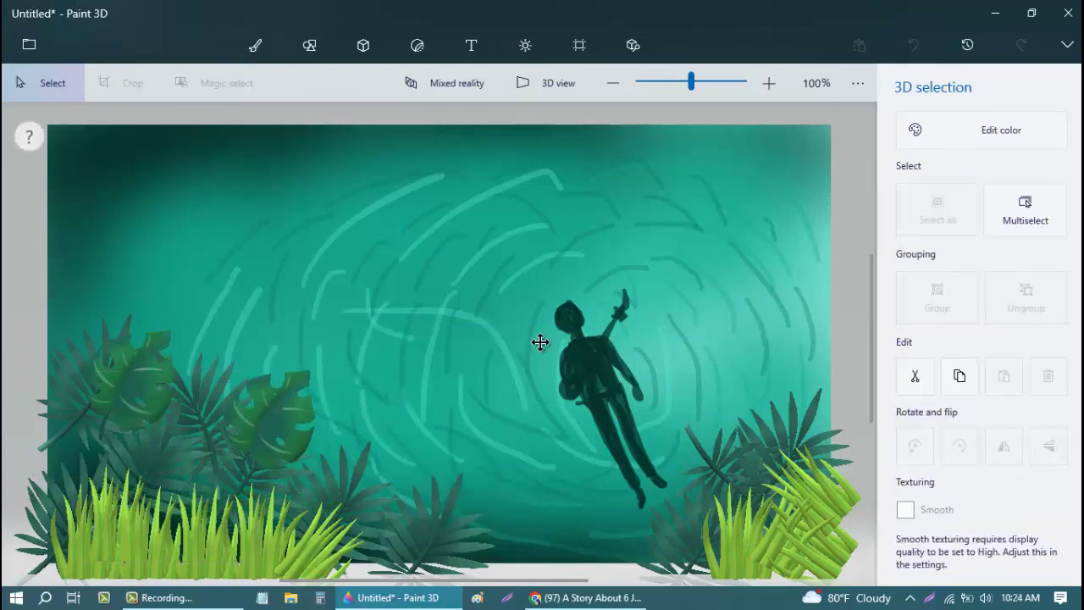
Step: Tuck the second broad tropical leaf behind the lower-left grass, below the first one and among the palm leaves
key("ctrl+z")
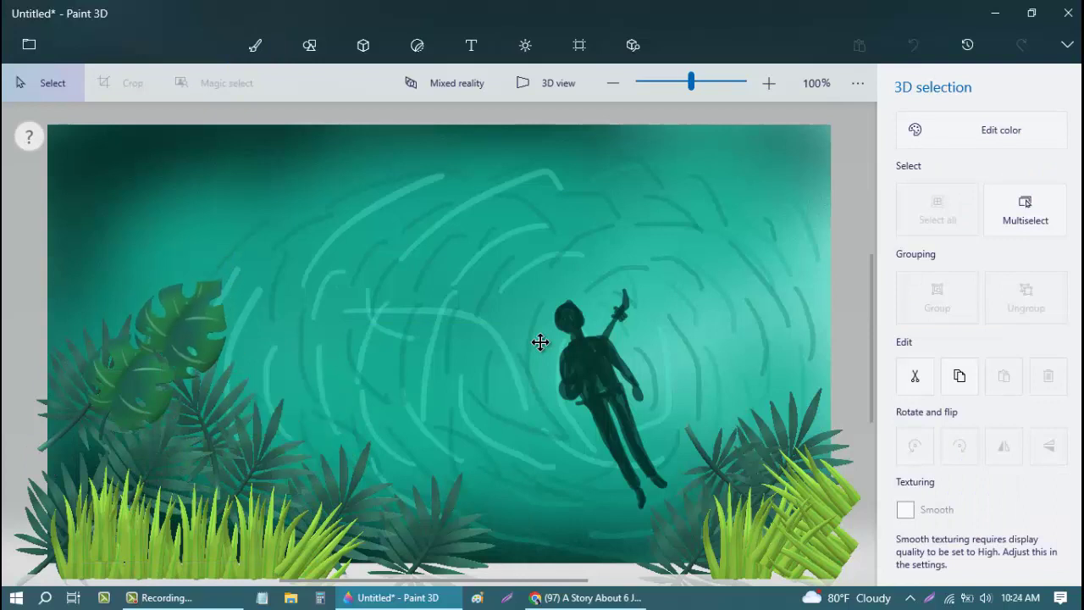
right_click(542, 347)
key("ctrl+v")
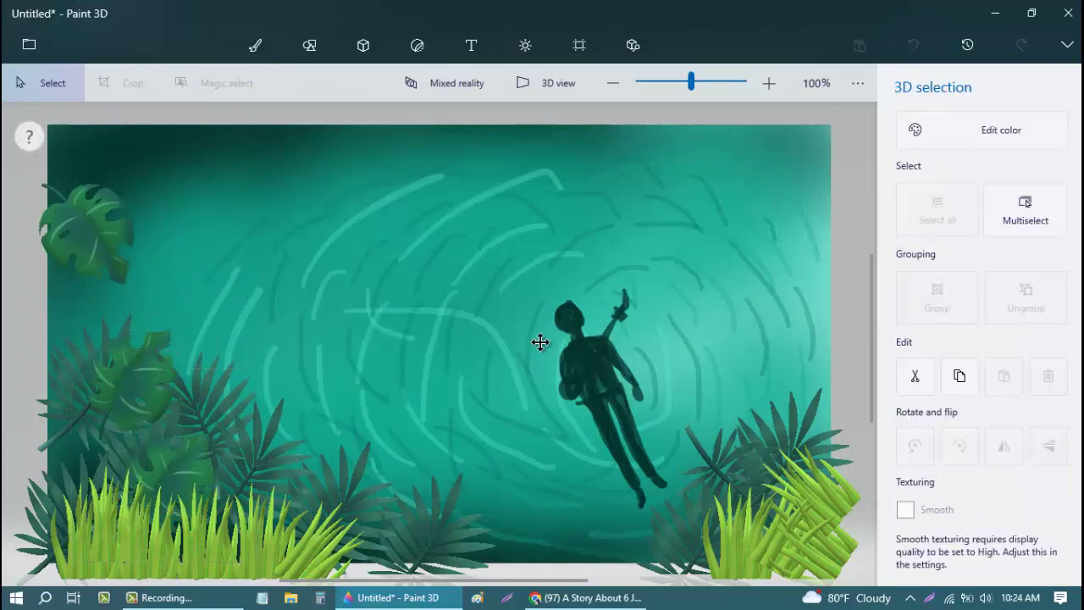
Step: Paste copies of the broad tropical leaf and the palm leaf to form an overhanging cluster in the painting's upper-right corner
key("ctrl+z")
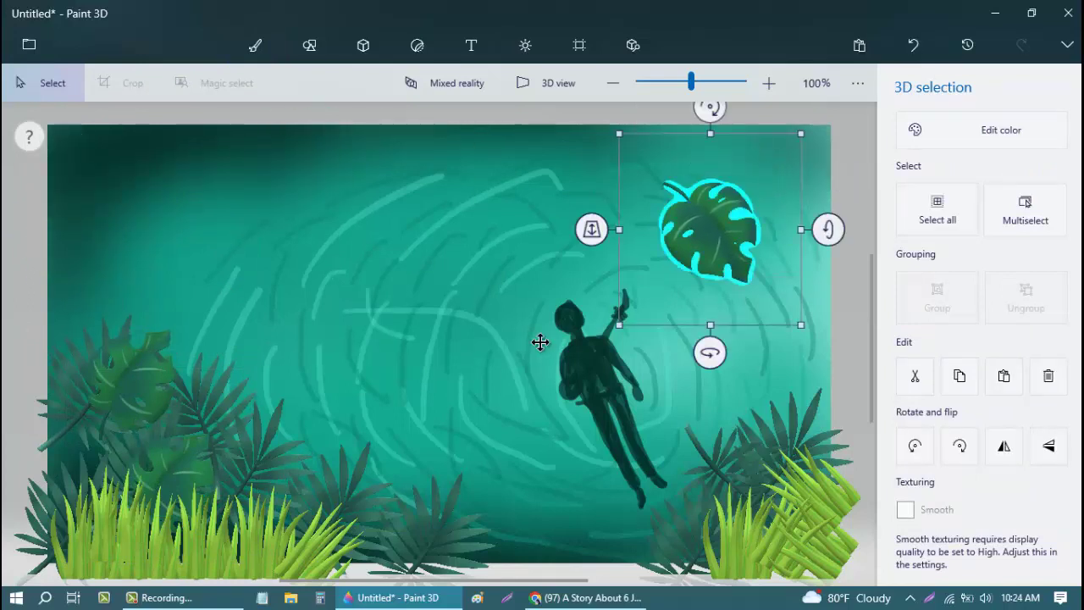
key("ctrl+z")
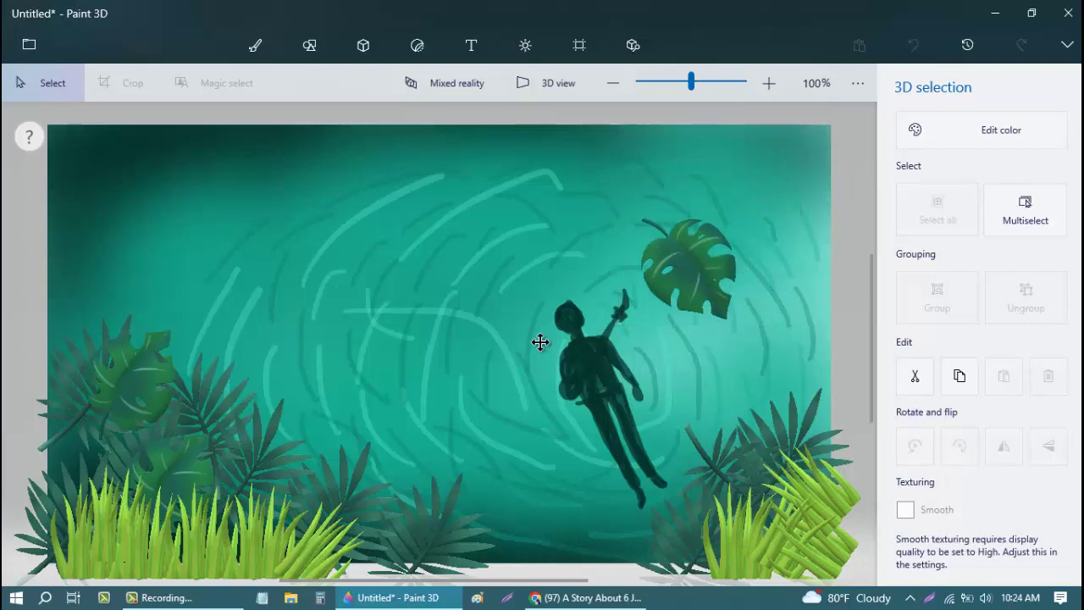
key("ctrl+z")
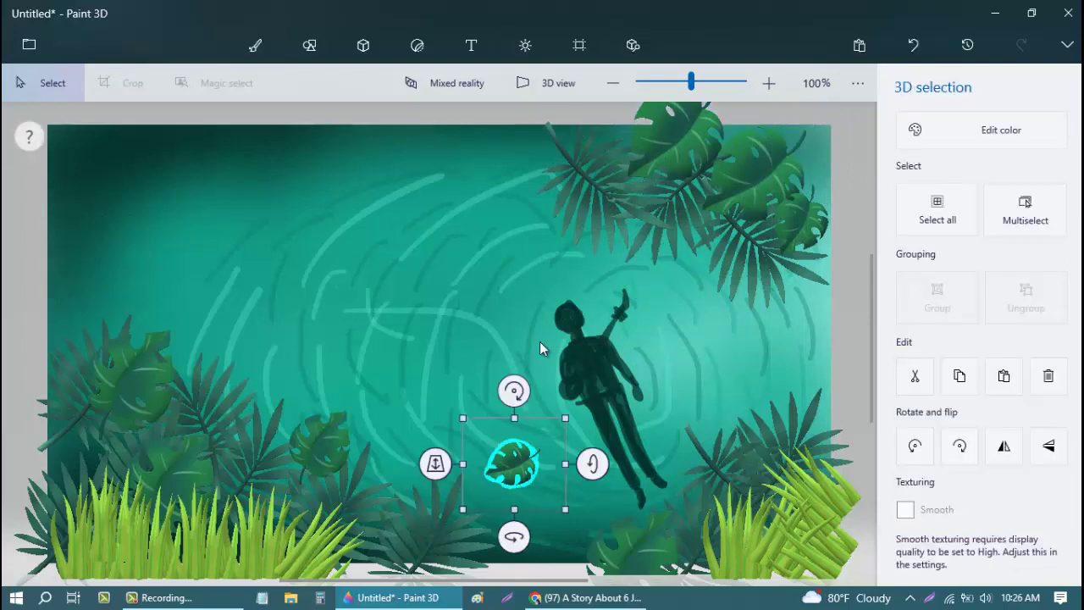
Step: Paste small copies of the broad tropical leaf and scatter them, turned at different angles, on the water beside the floating figure
right_click(542, 347)
right_click(542, 346)
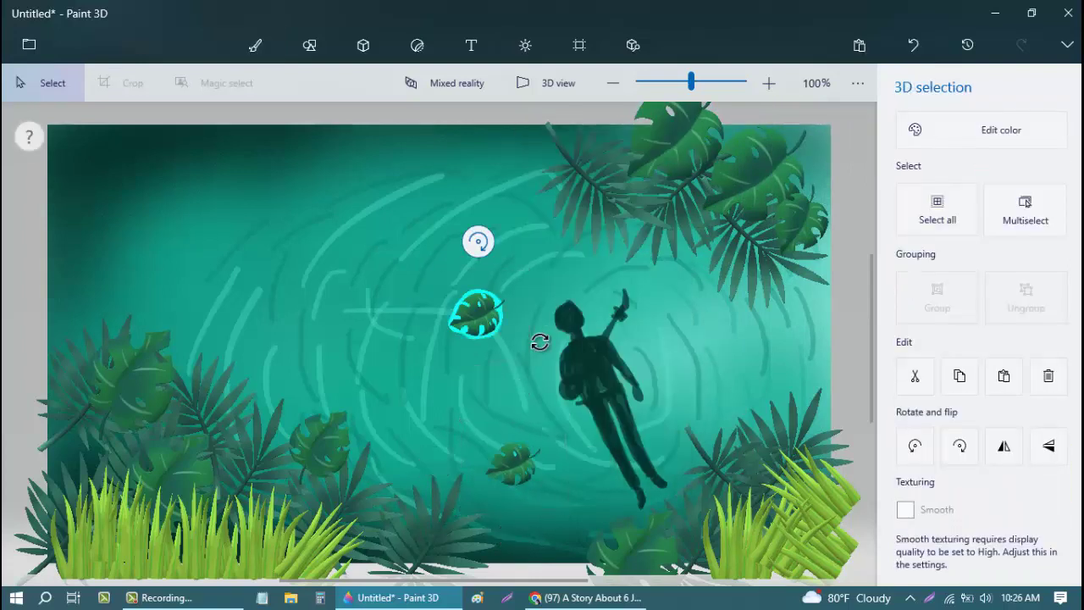
right_click(542, 348)
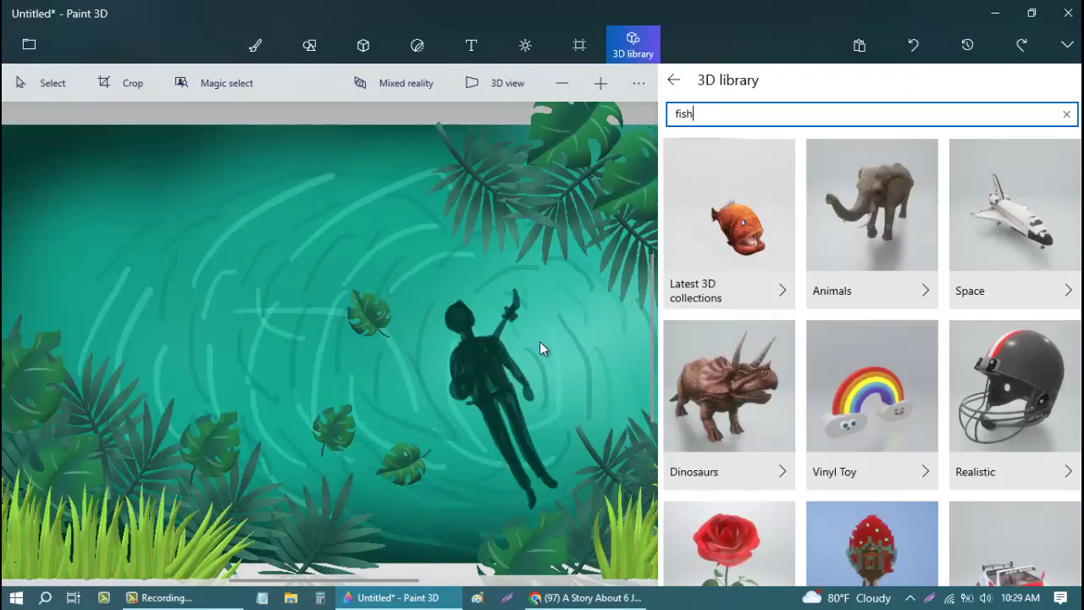
Step: Search the 3D library for "fish"
key("Return")
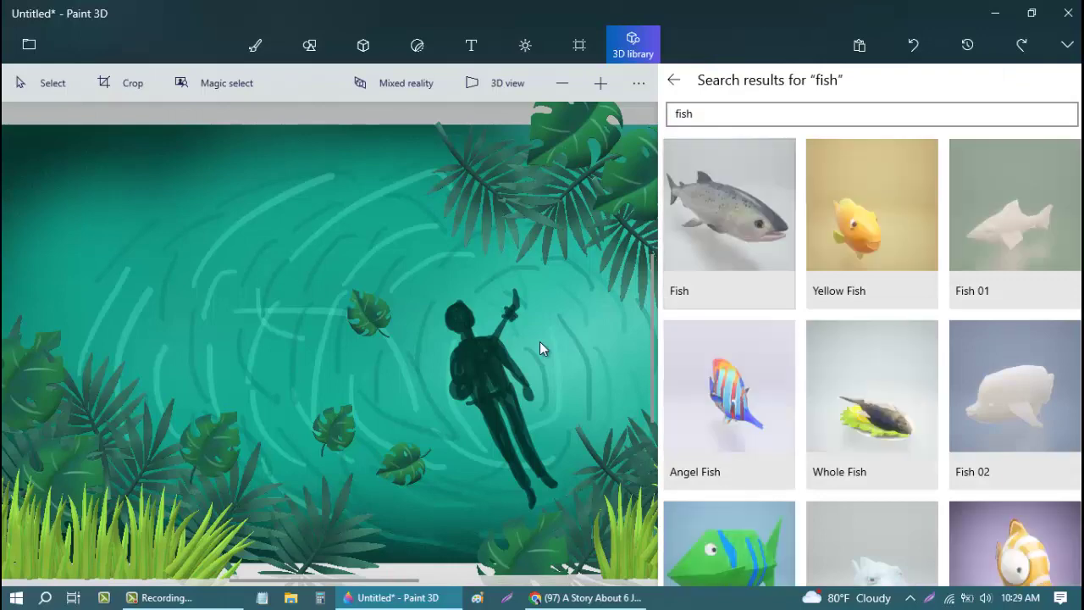